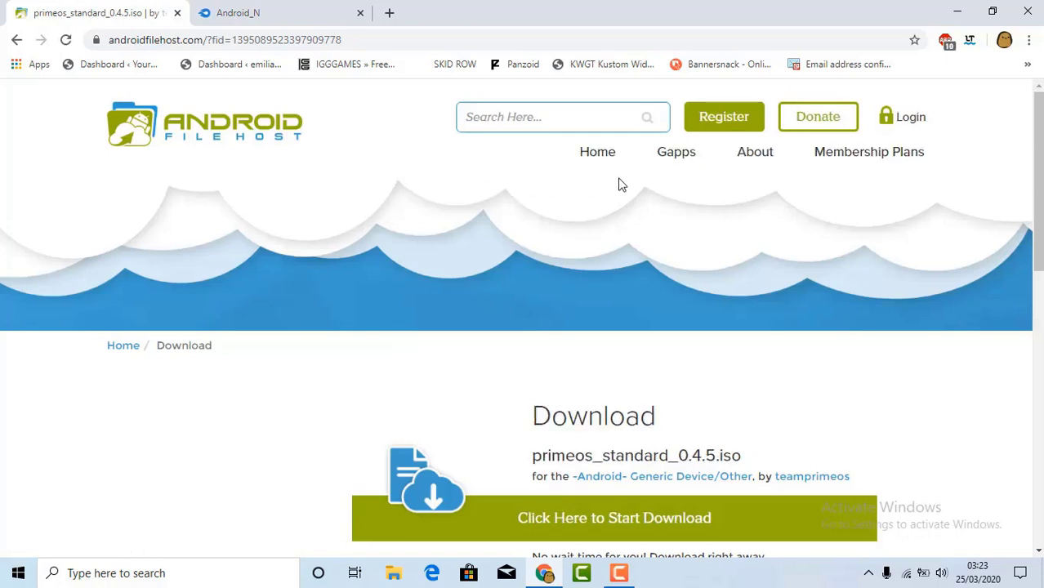
Start downloading primeos_standard_0.4.5.iso from the primary mirror, Quebec, Canada #3, on the Android File Host page.
scroll(662, 308, "down", 2)
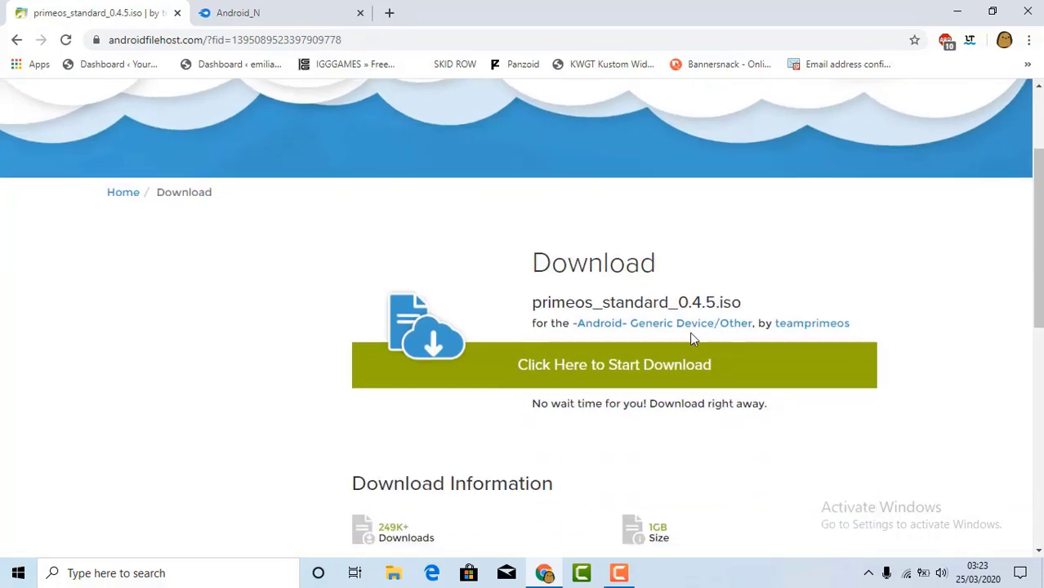
left_click(648, 379)
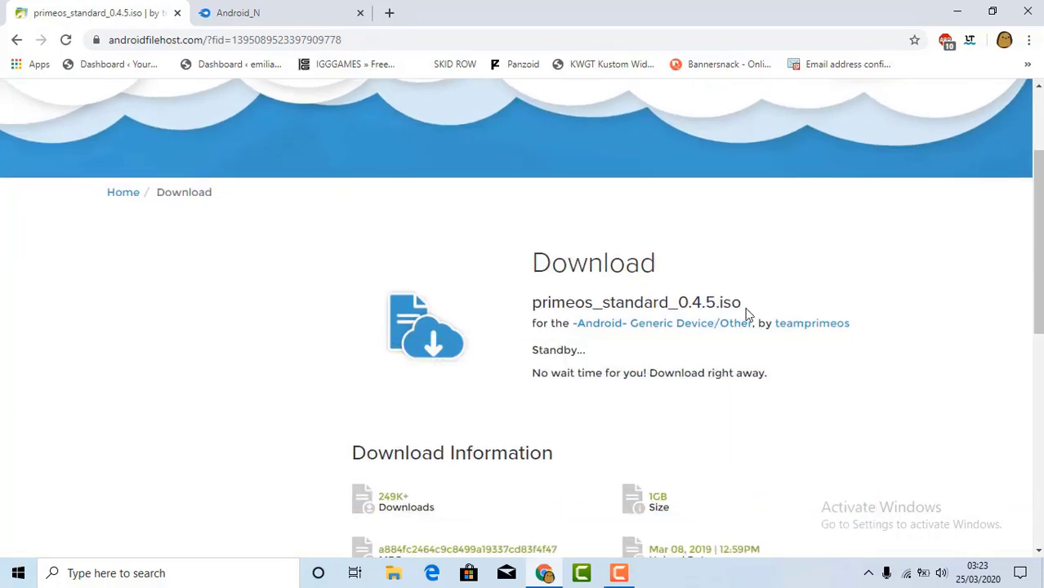
scroll(746, 315, "down", 3)
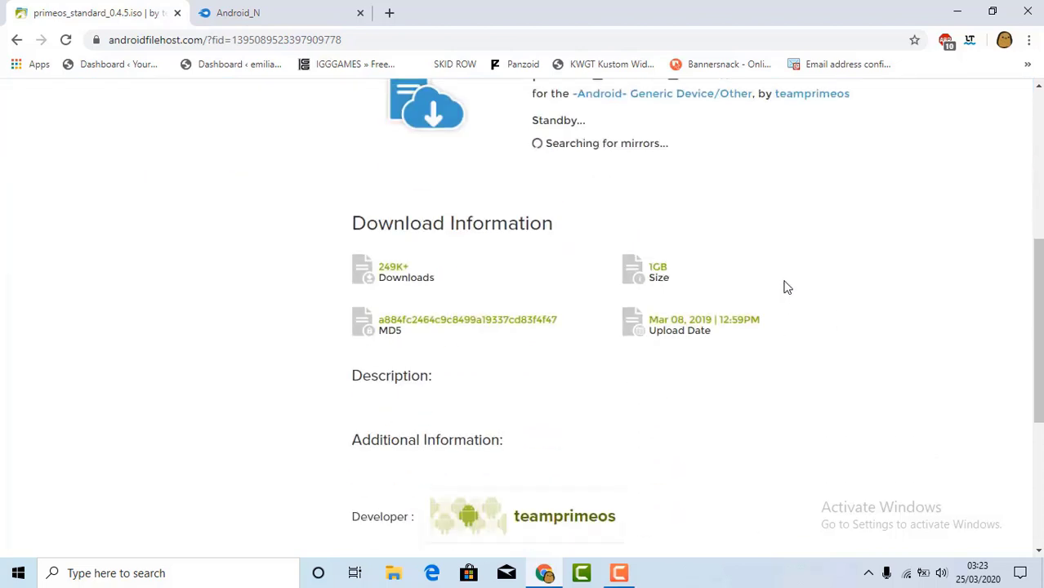
scroll(787, 288, "up", 1)
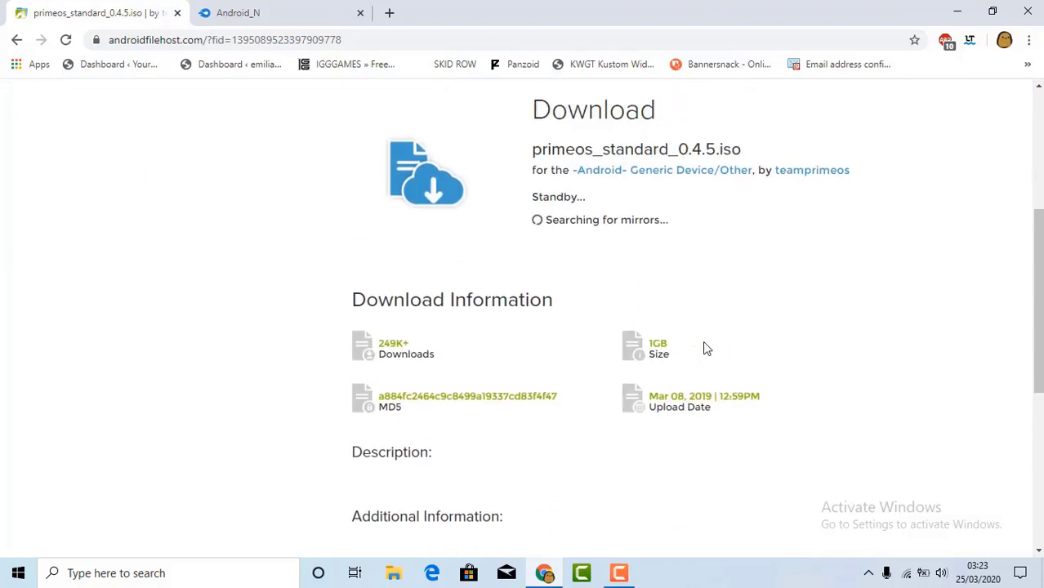
left_click_drag(707, 349, 575, 349)
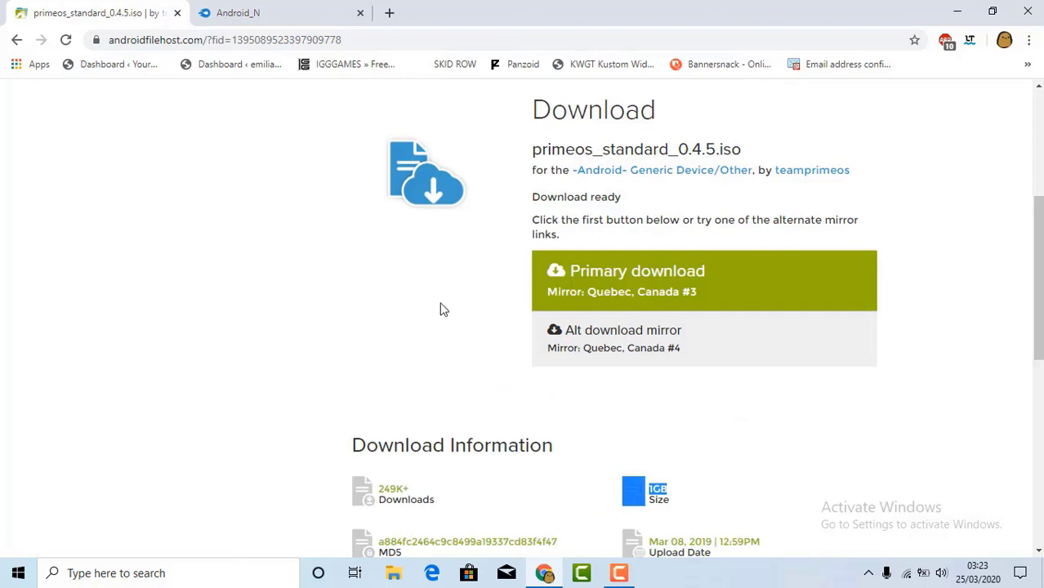
left_click(442, 309)
left_click_drag(1038, 278, 1038, 229)
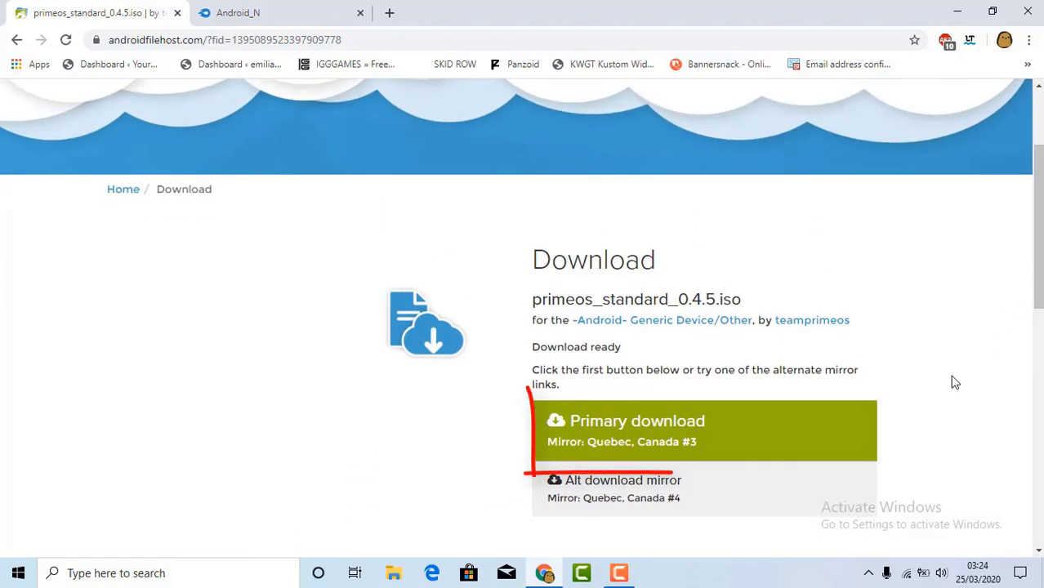
left_click(689, 426)
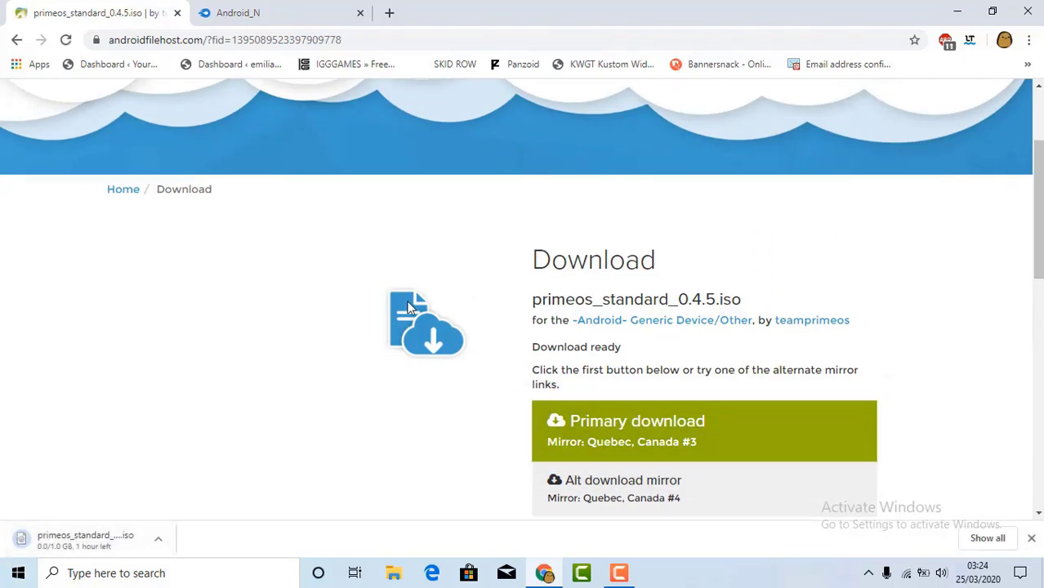
Cancel the primeos_standard_0.4.5.iso download and remove it from the browser's downloads list.
key("ctrl+j")
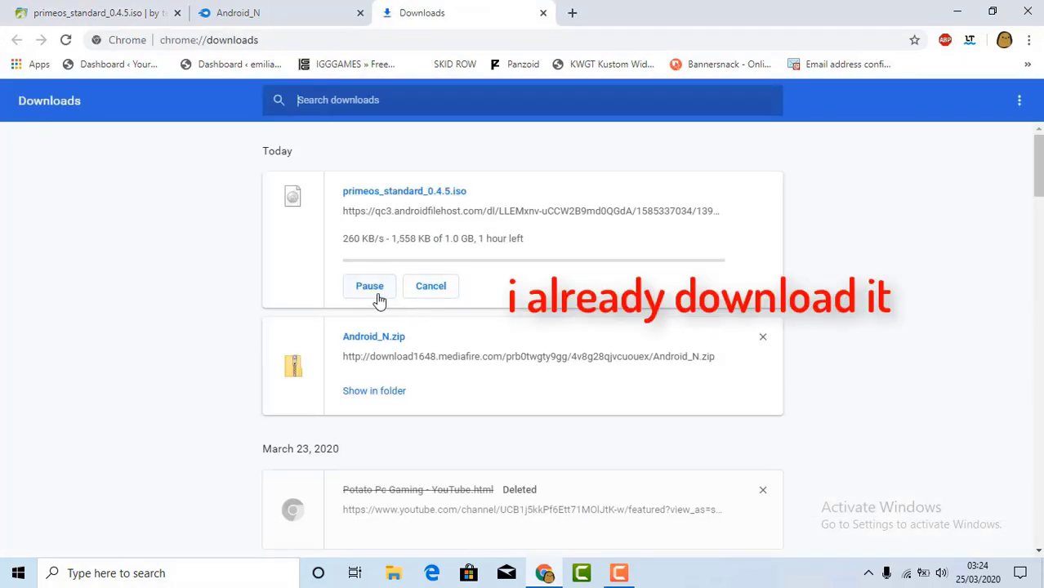
left_click(379, 297)
left_click(438, 285)
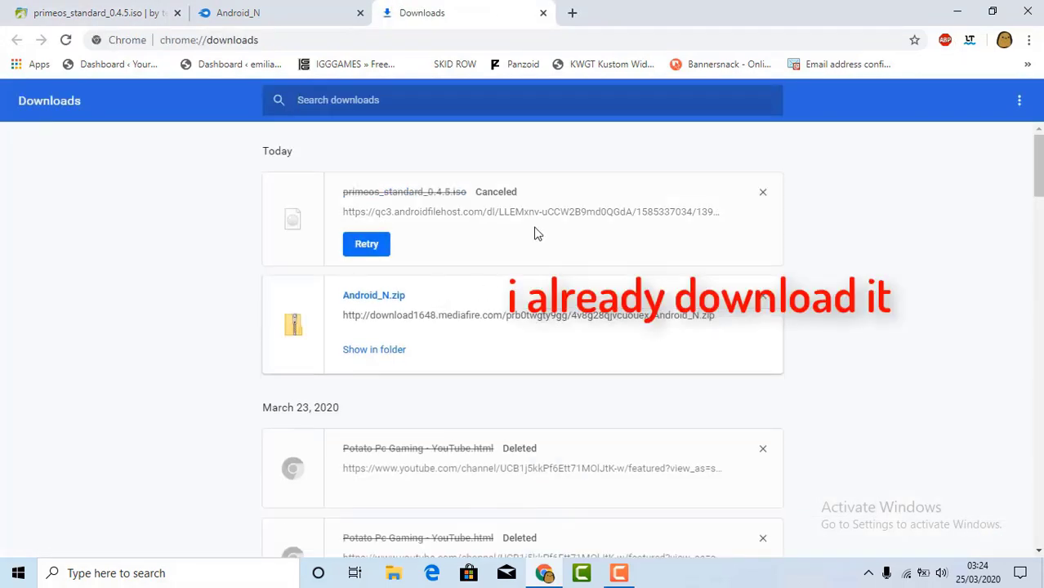
left_click(758, 200)
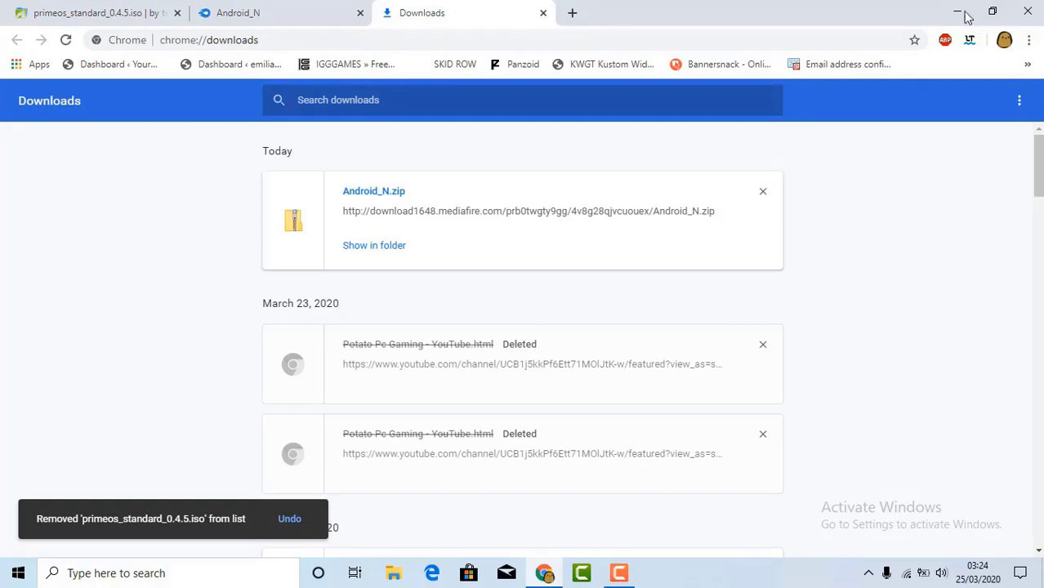
Check the file size of primeos_standard_0.4.5 in the desktop's prime os folder through its properties.
key("super+d")
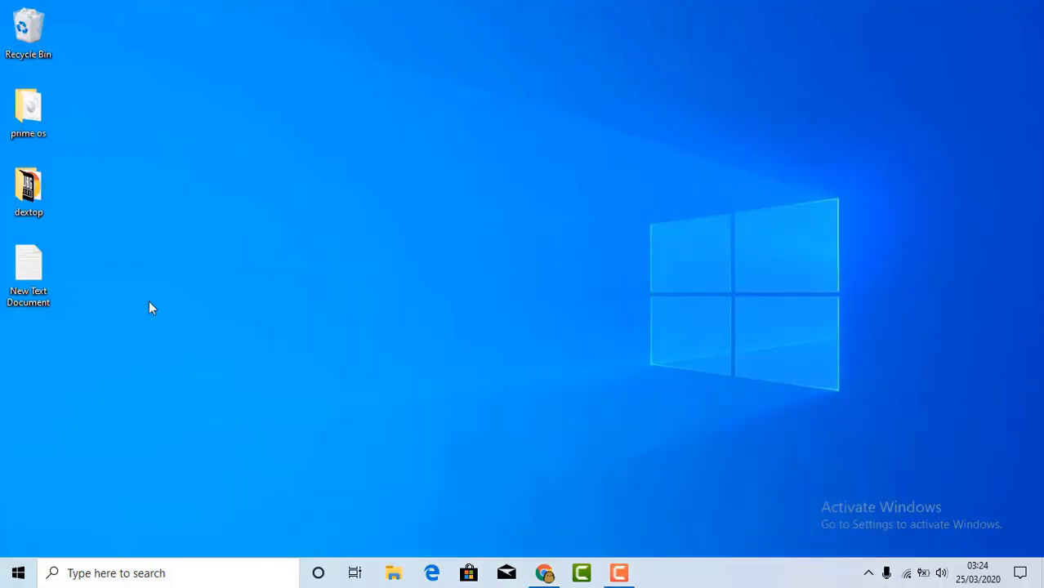
double_click(27, 142)
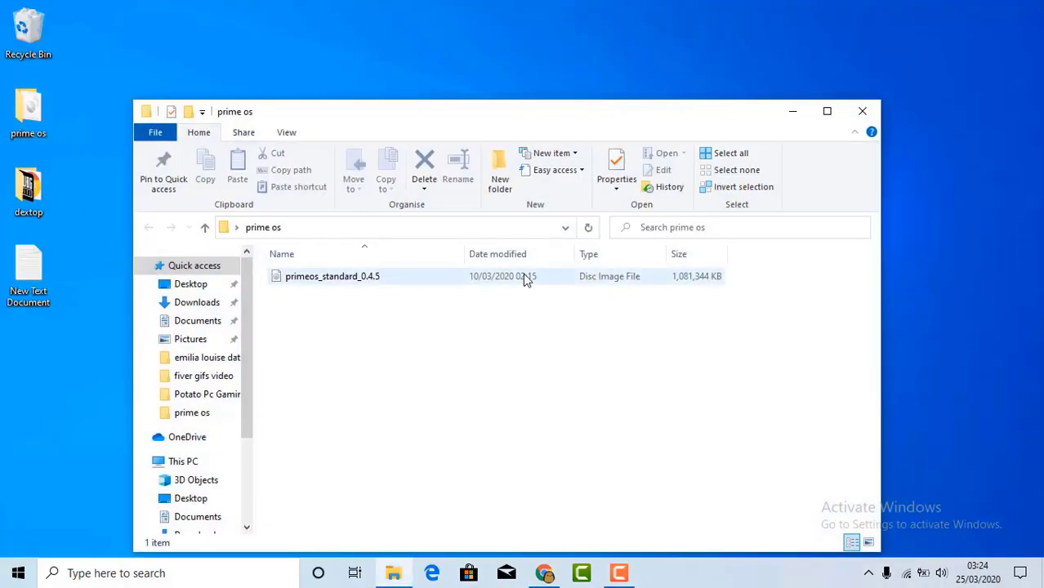
left_click(524, 274)
right_click(524, 274)
left_click(582, 550)
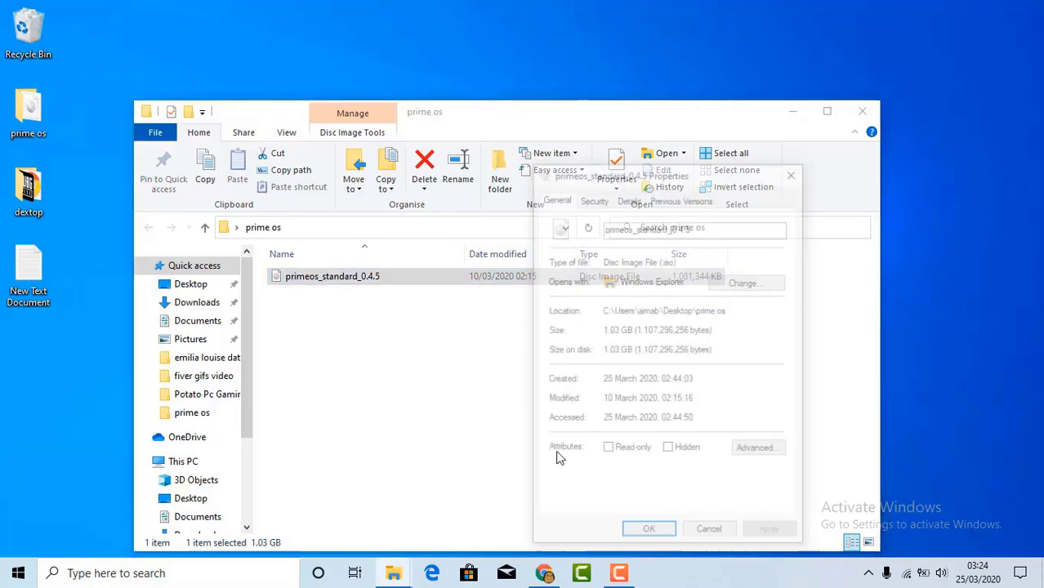
left_click_drag(628, 335, 597, 333)
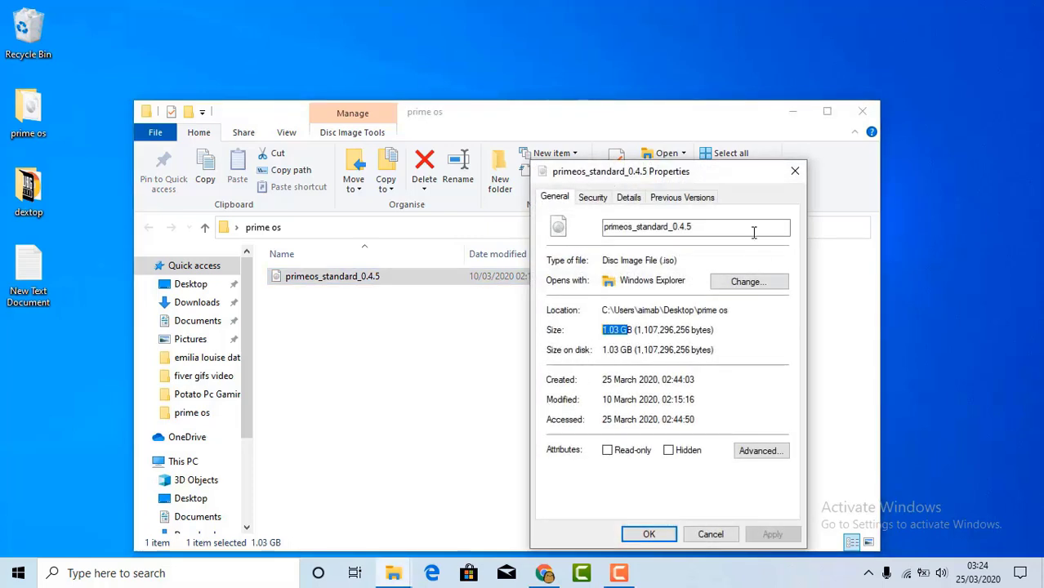
left_click(795, 171)
left_click(863, 112)
right_click(655, 152)
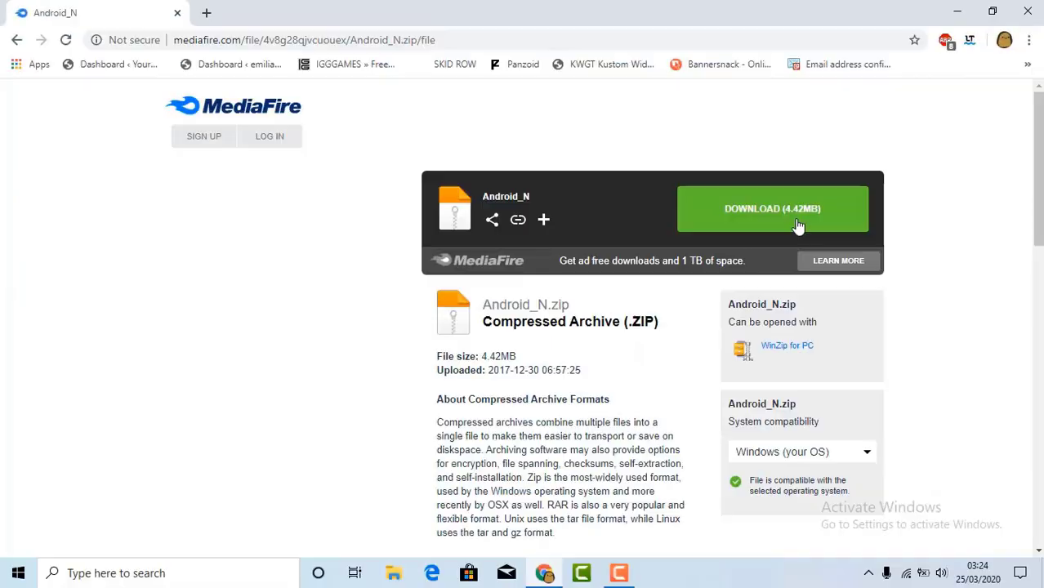
Start the Android_N.zip download from MediaFire and cancel it, clearing its entry from the downloads list and closing the browser.
left_click(798, 226)
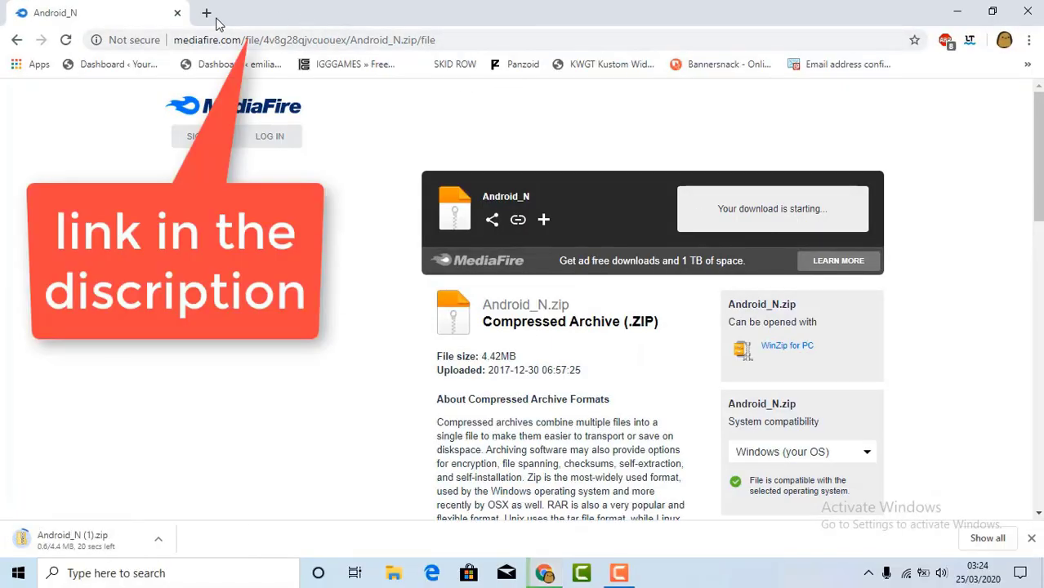
key("ctrl+j")
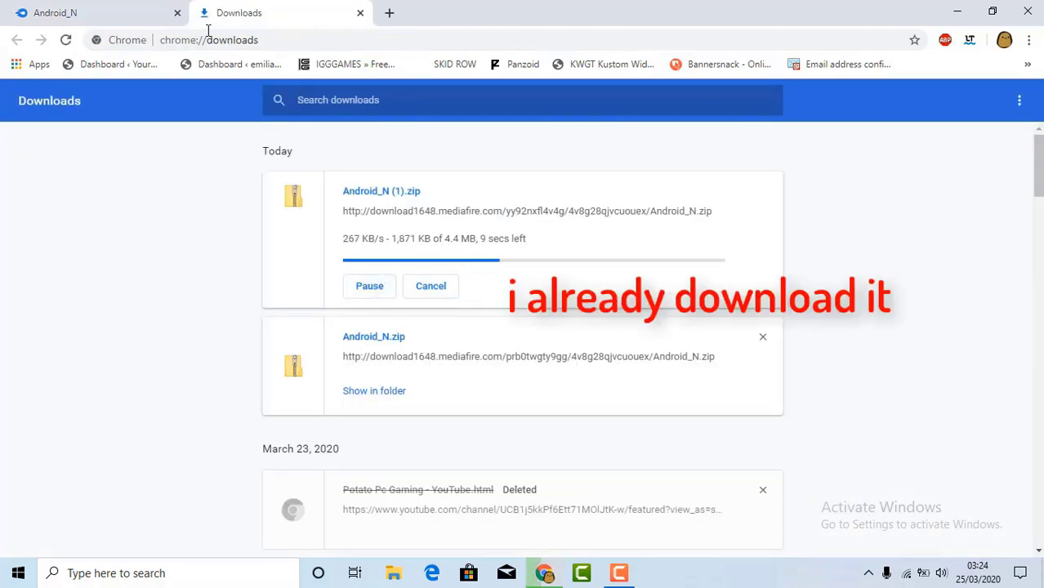
left_click(446, 287)
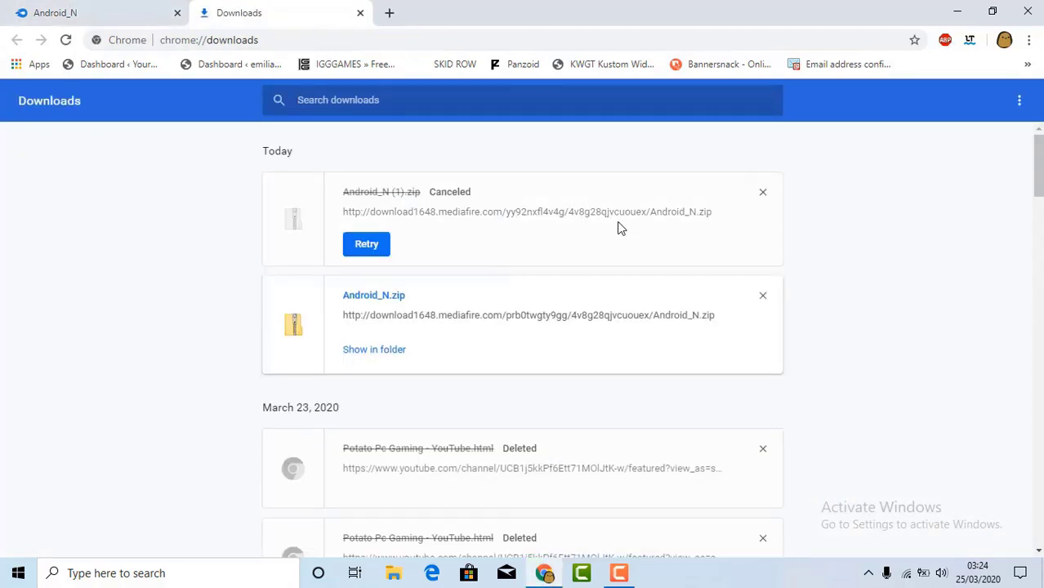
left_click(763, 192)
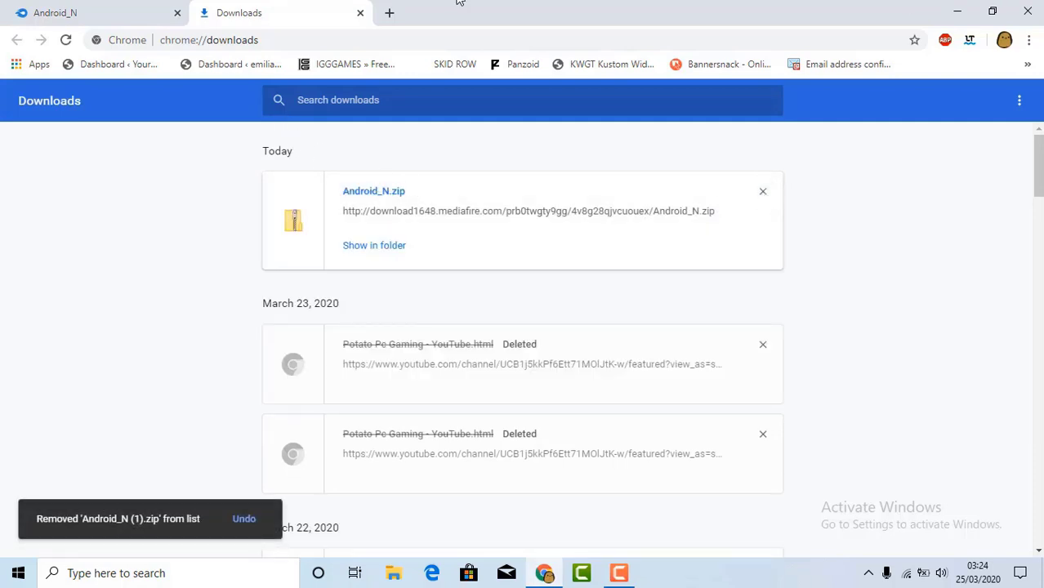
left_click(1036, 8)
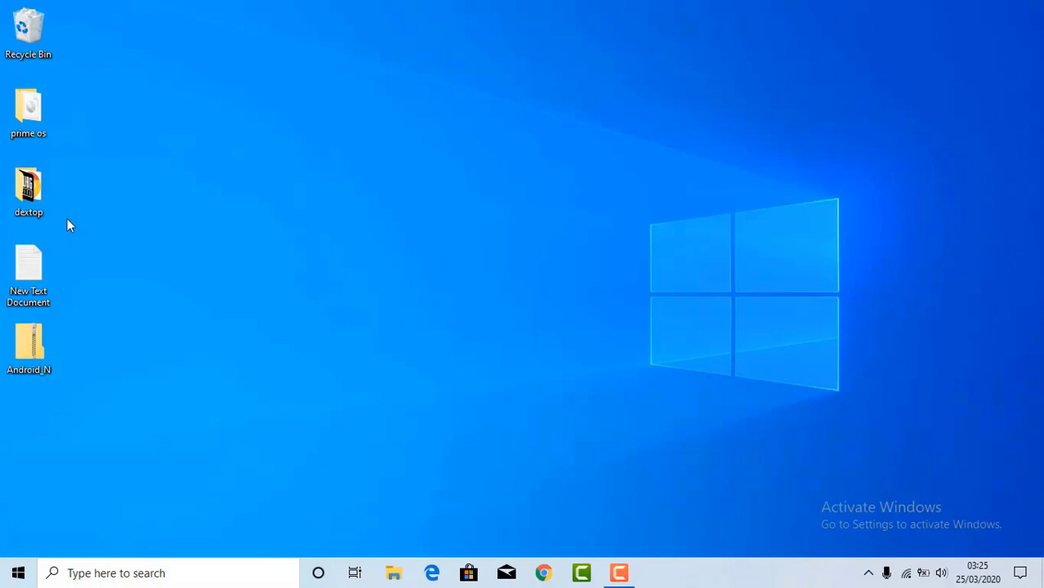
Start extracting the Android_N zip archive directly onto the desktop with 7-Zip.
double_click(22, 369)
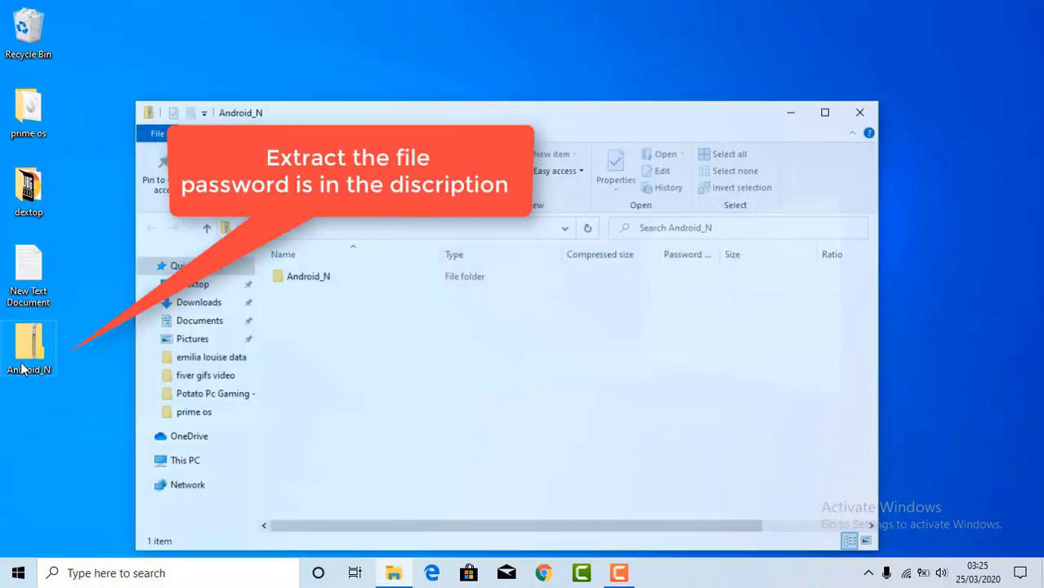
left_click(863, 110)
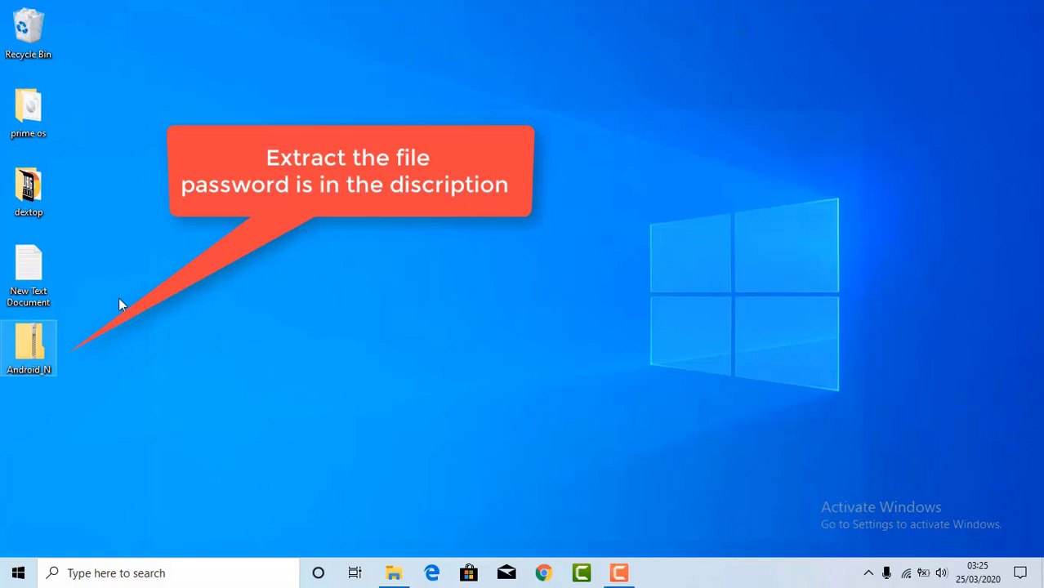
right_click(42, 350)
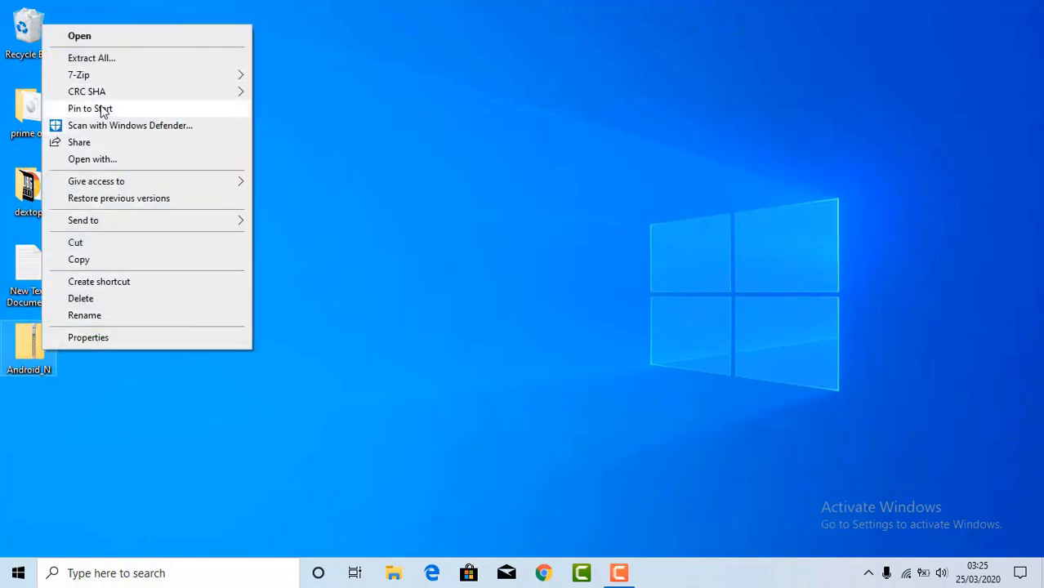
mouse_move(240, 77)
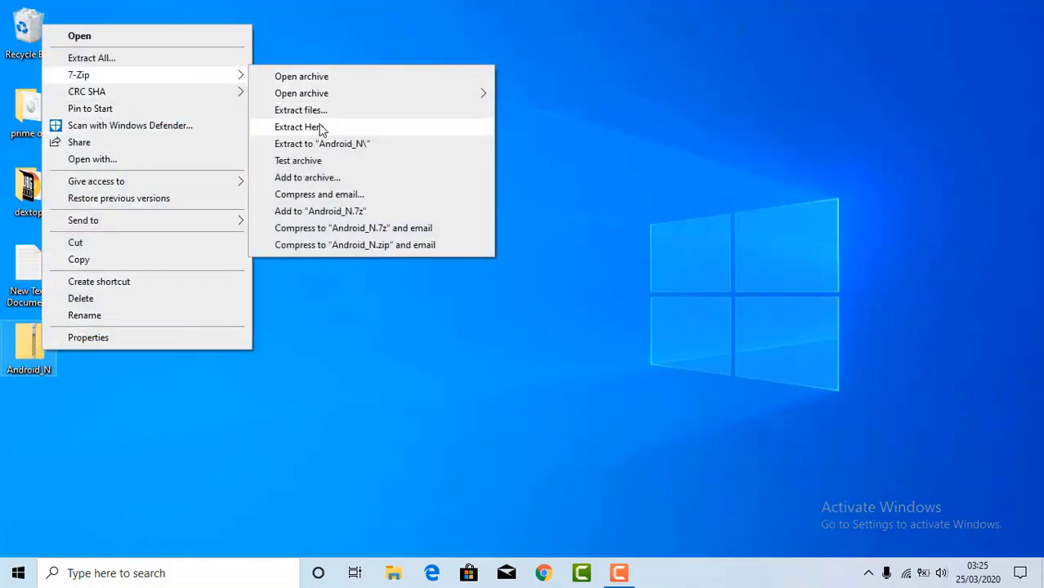
left_click(304, 127)
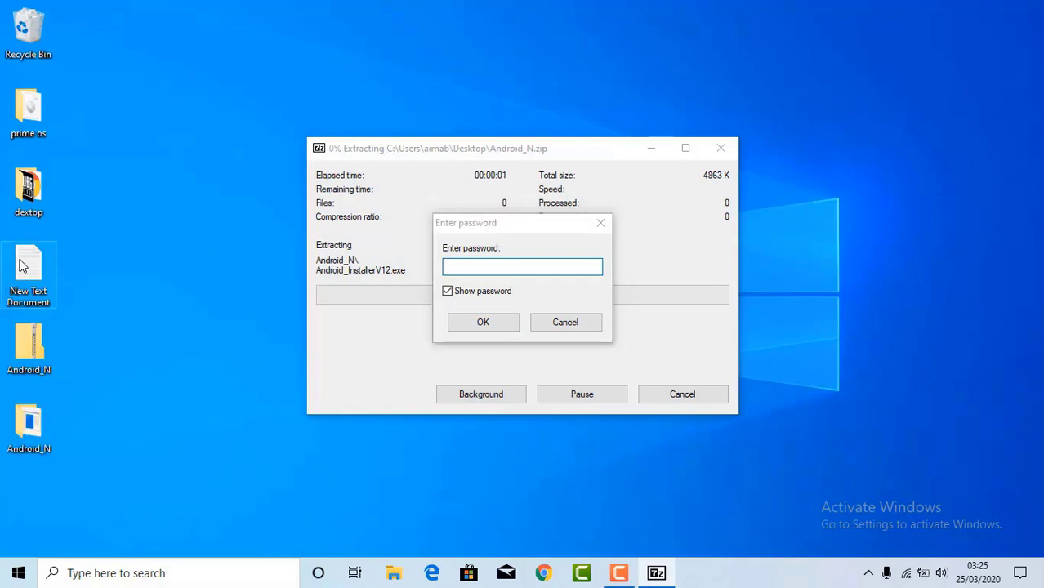
Copy the archive password from the desktop's New Text Document and enter it in the 7-Zip password field to complete the extraction.
double_click(50, 250)
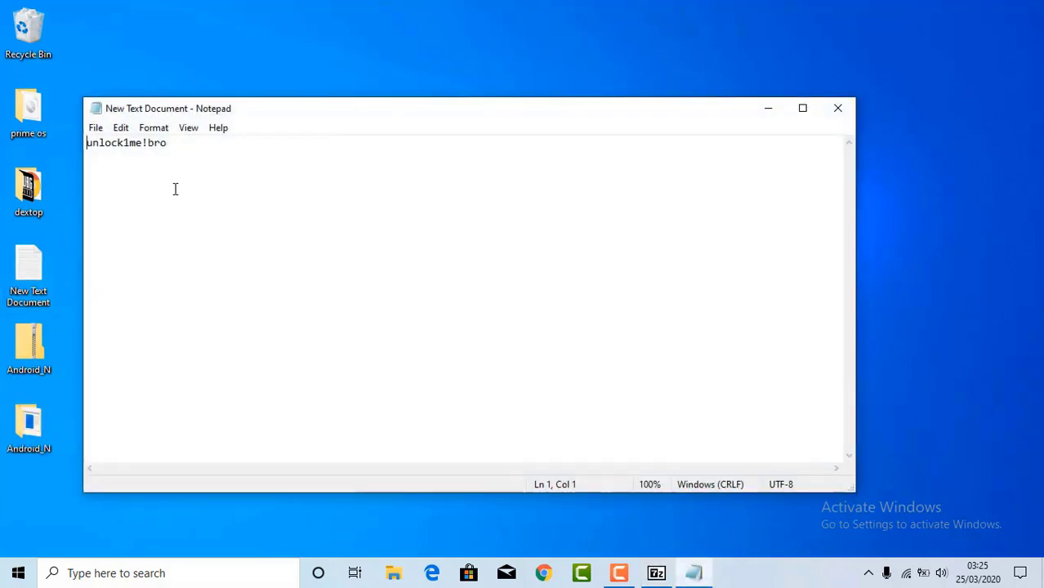
left_click_drag(86, 143, 163, 155)
right_click(158, 147)
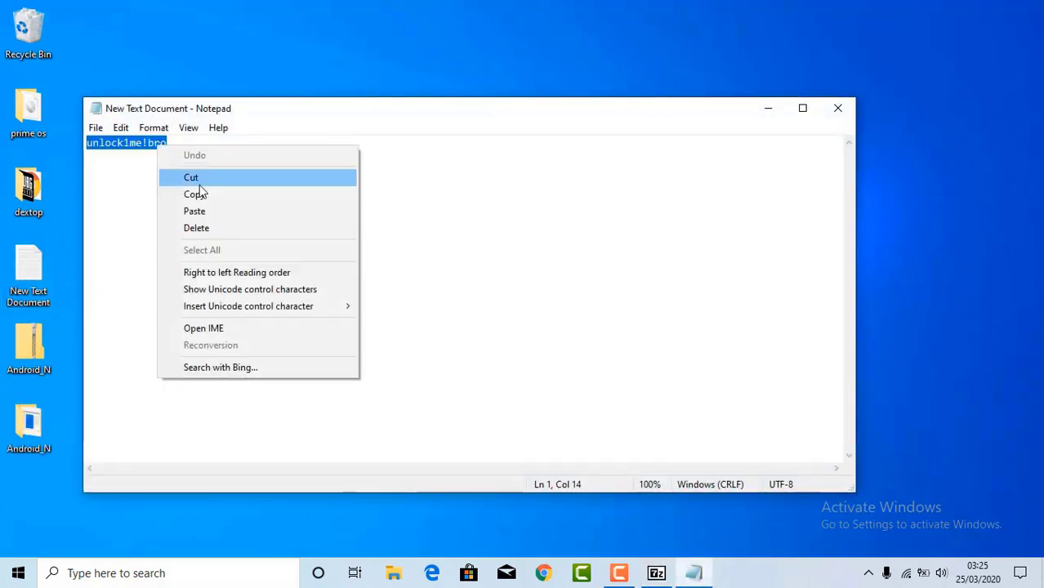
left_click(201, 195)
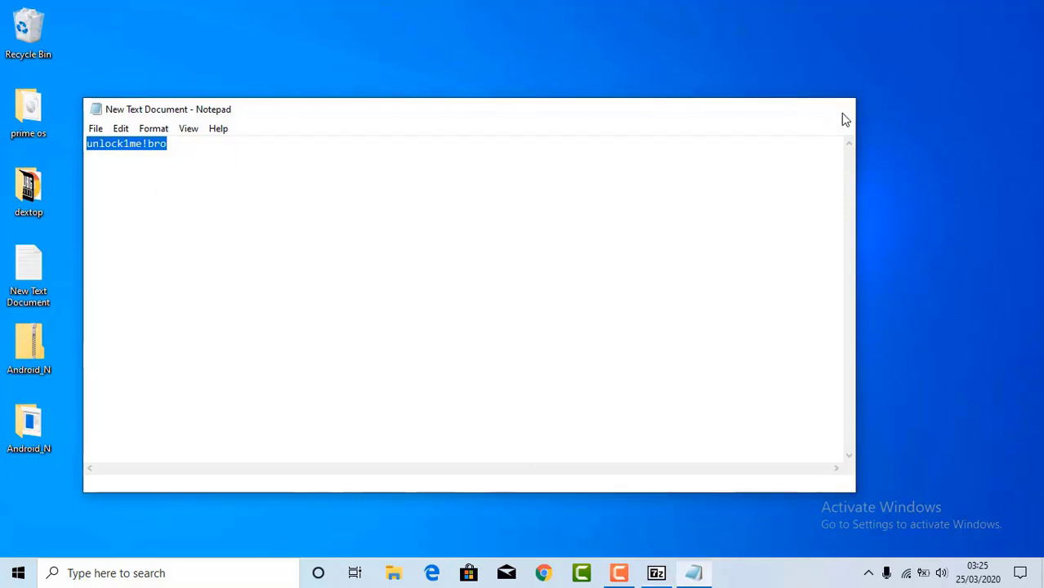
left_click(838, 108)
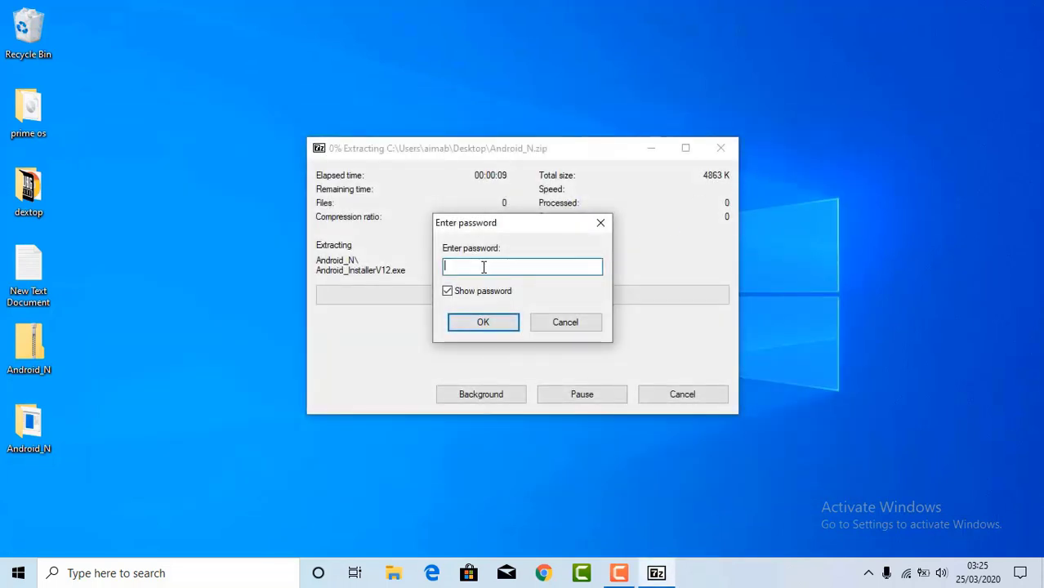
key("ctrl+v")
left_click(493, 326)
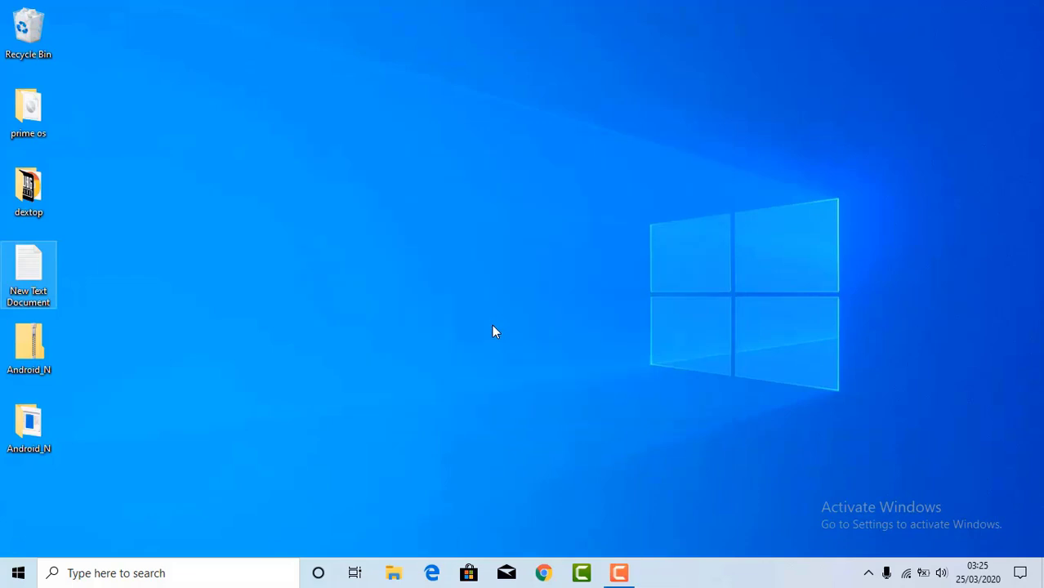
Delete the Android_N zip archive from the desktop.
right_click(42, 337)
left_click(99, 285)
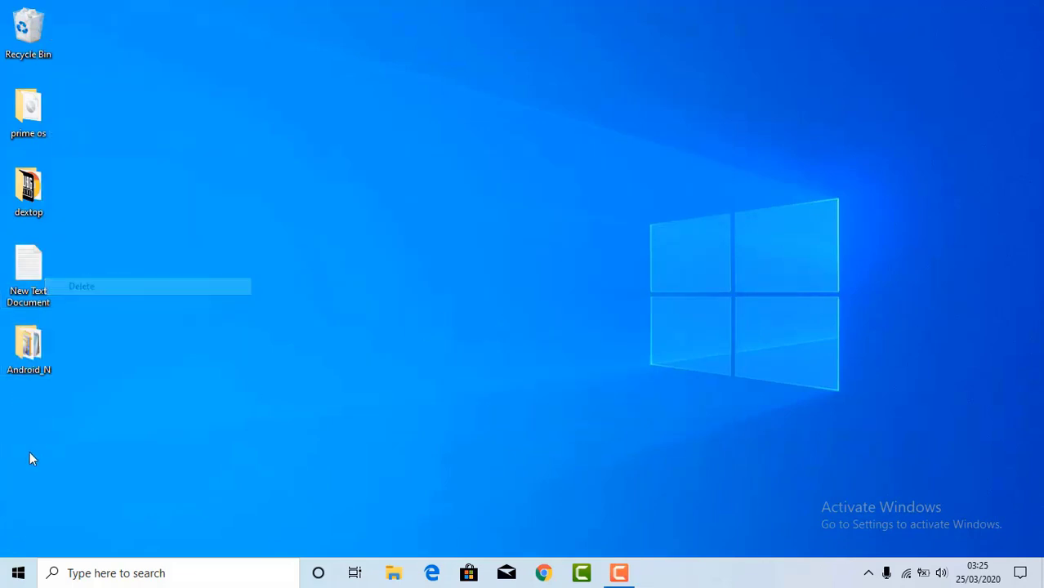
Launch Android_InstallerV12 from the extracted Android_N folder and minimize the folder window.
double_click(39, 348)
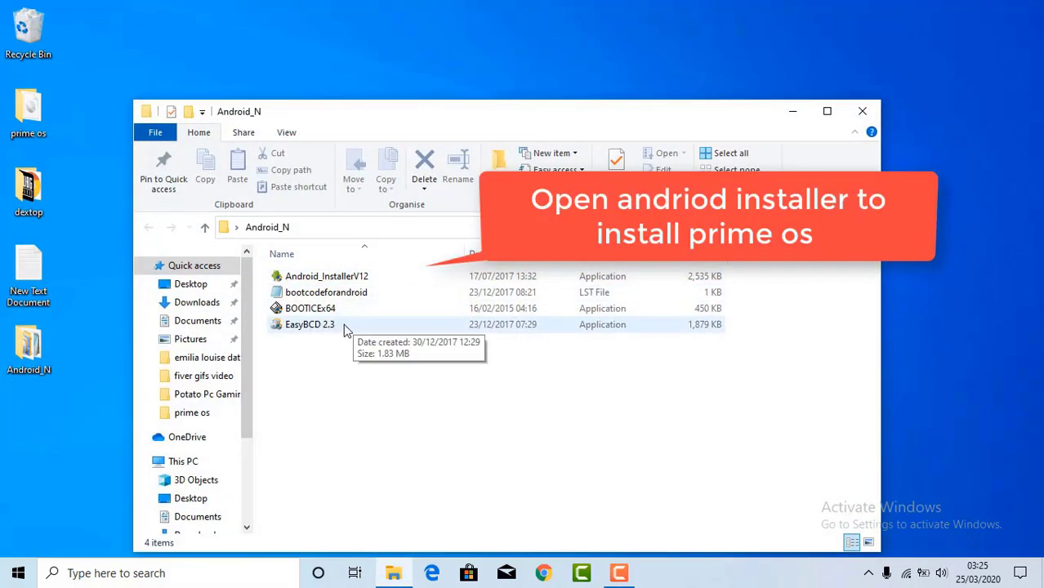
left_click(364, 280)
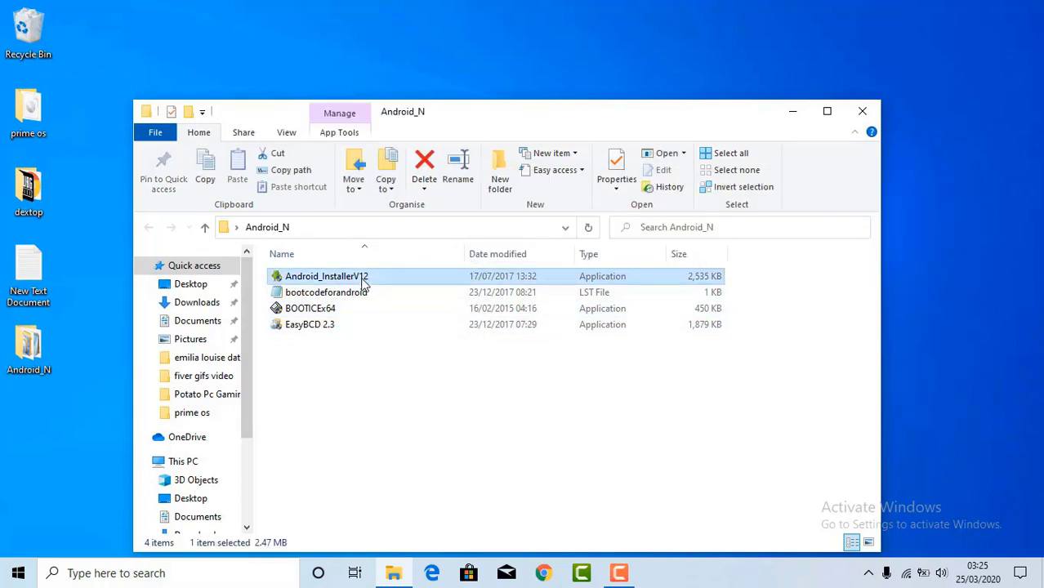
double_click(364, 281)
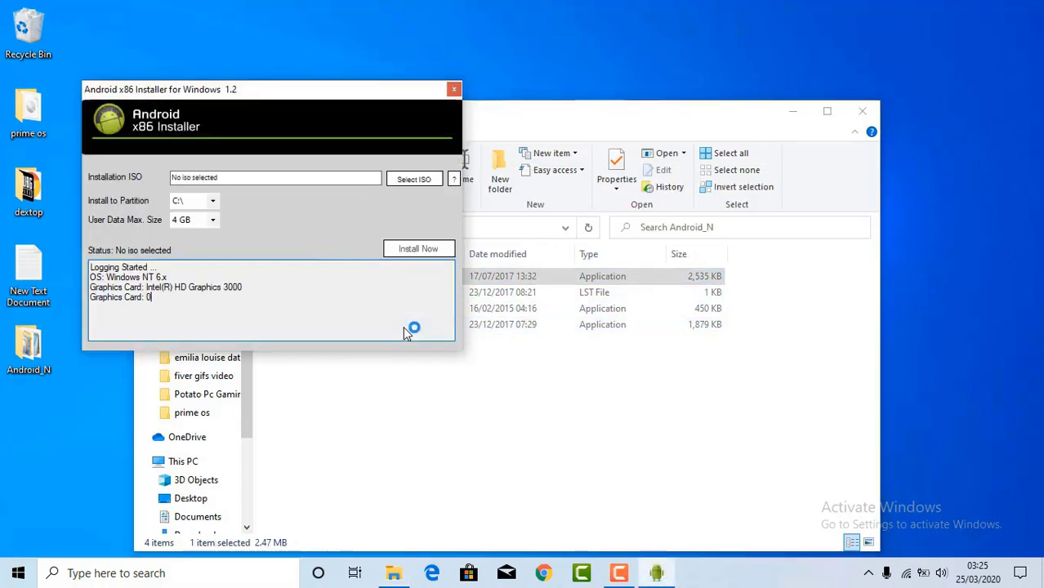
left_click(788, 114)
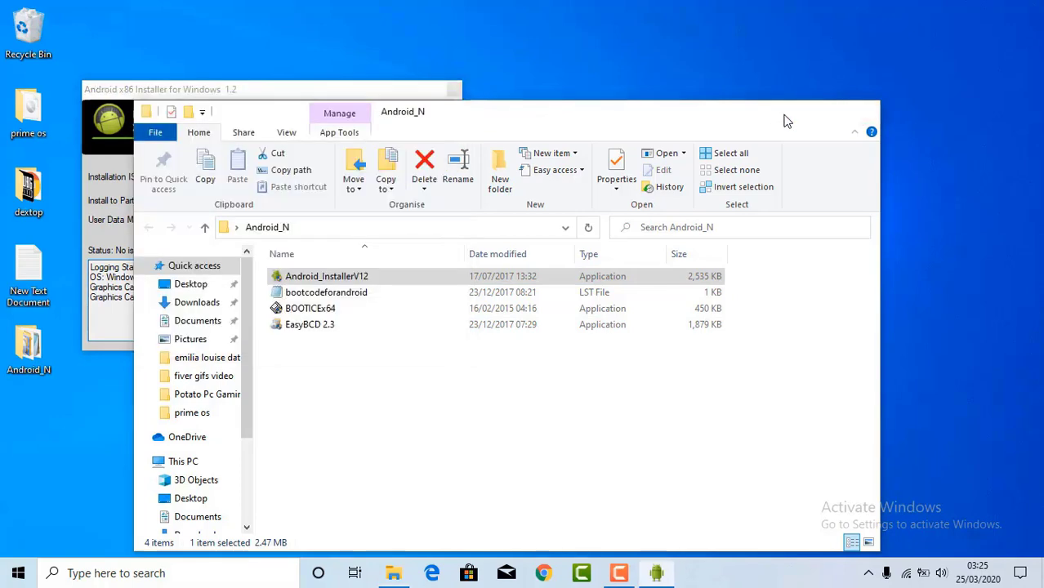
Load primeos_standard_0.4.5 from the desktop's prime os folder as the installation ISO in the Android x86 Installer.
left_click_drag(359, 93, 509, 96)
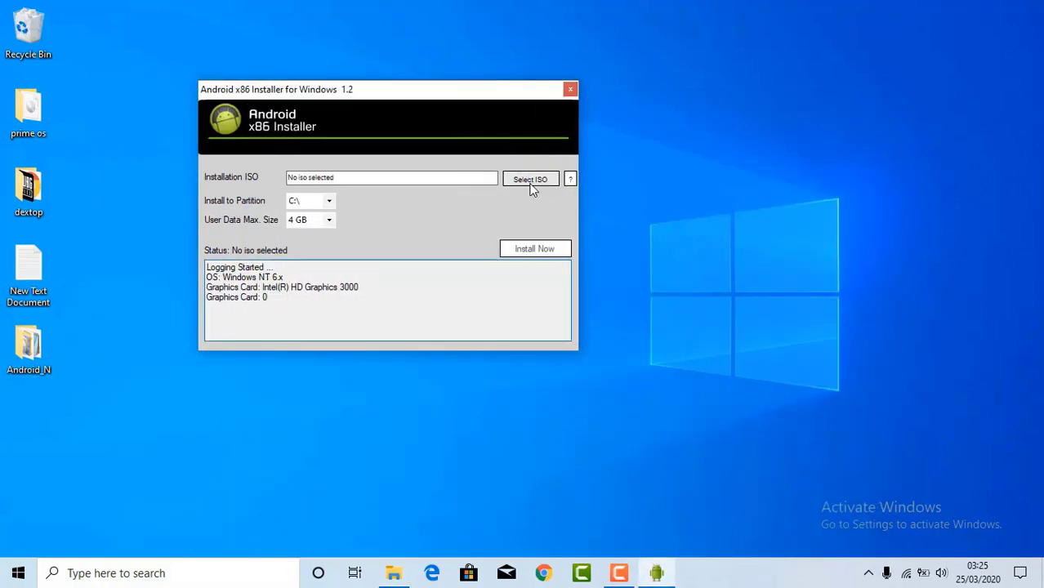
left_click(527, 181)
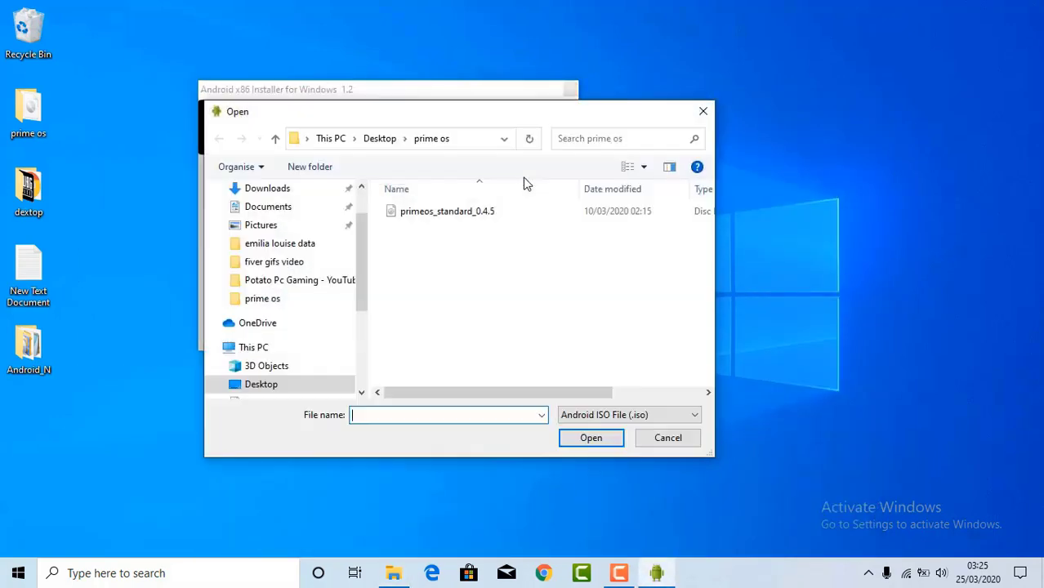
scroll(318, 245, "up", 1)
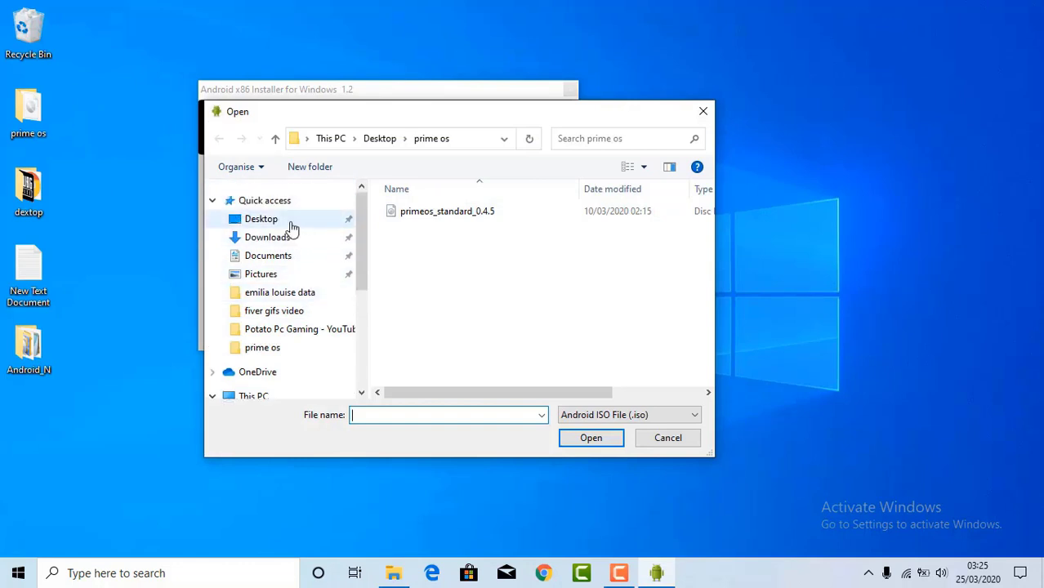
left_click(290, 221)
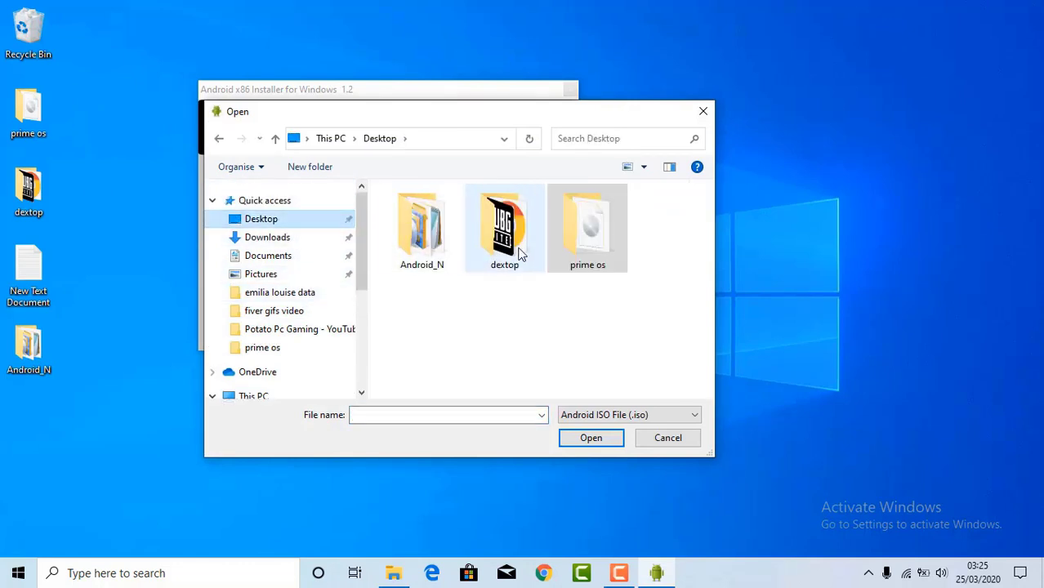
double_click(587, 253)
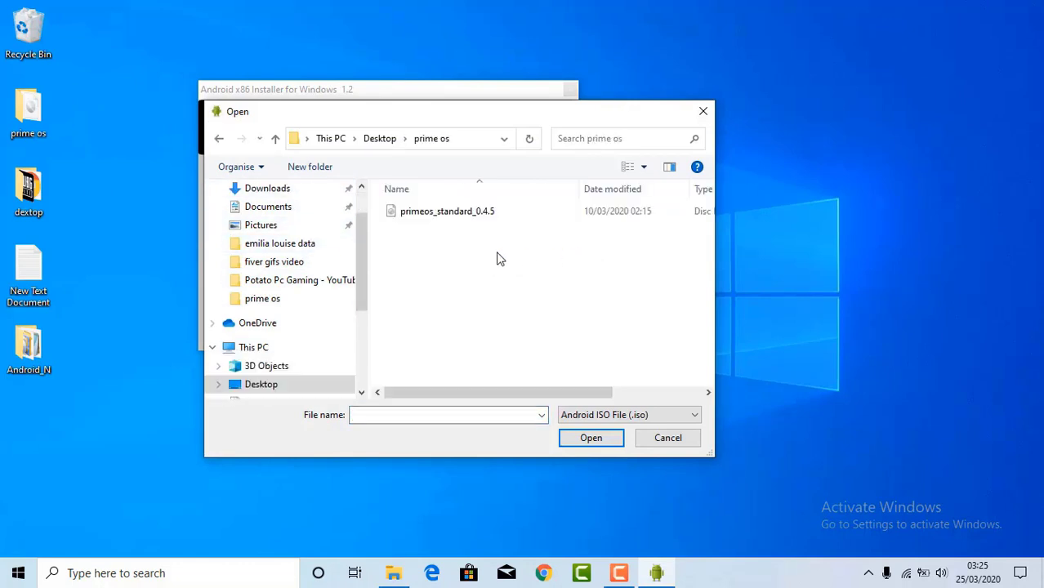
left_click(453, 214)
left_click(581, 437)
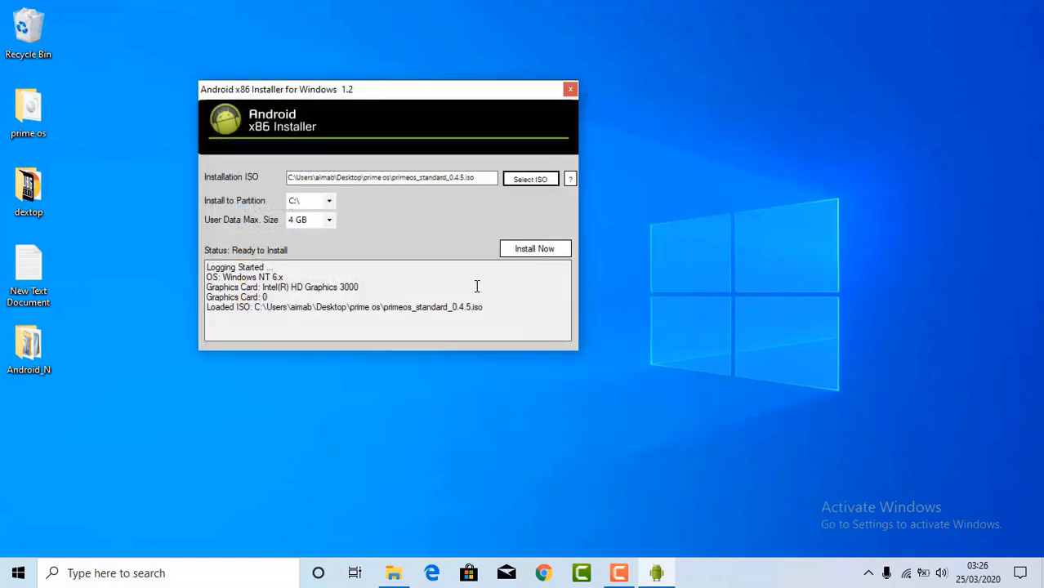
Set the user data maximum size to 32 GB with C:\ as the install partition, and close the installer.
left_click(330, 220)
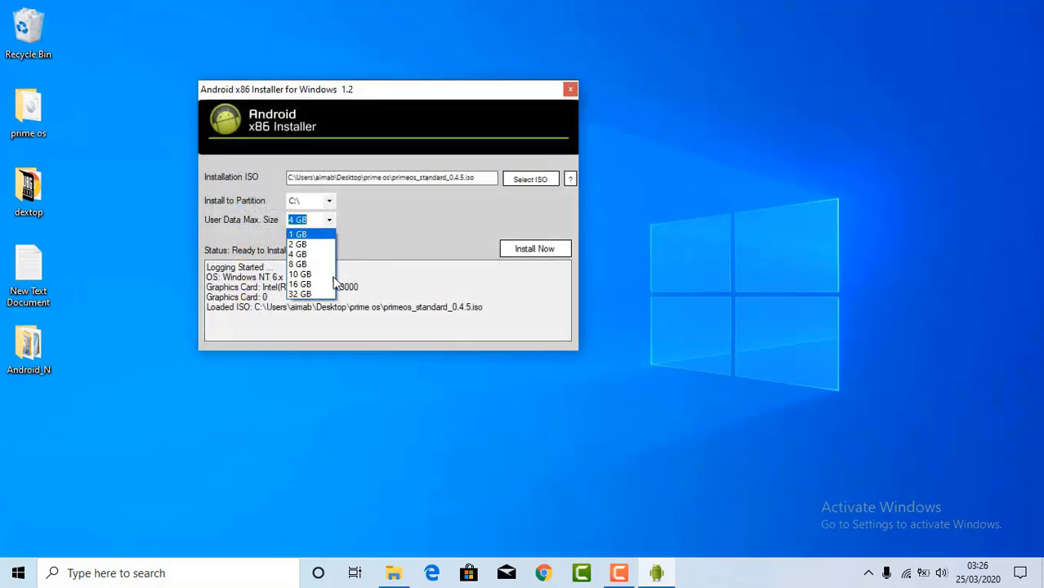
left_click(300, 295)
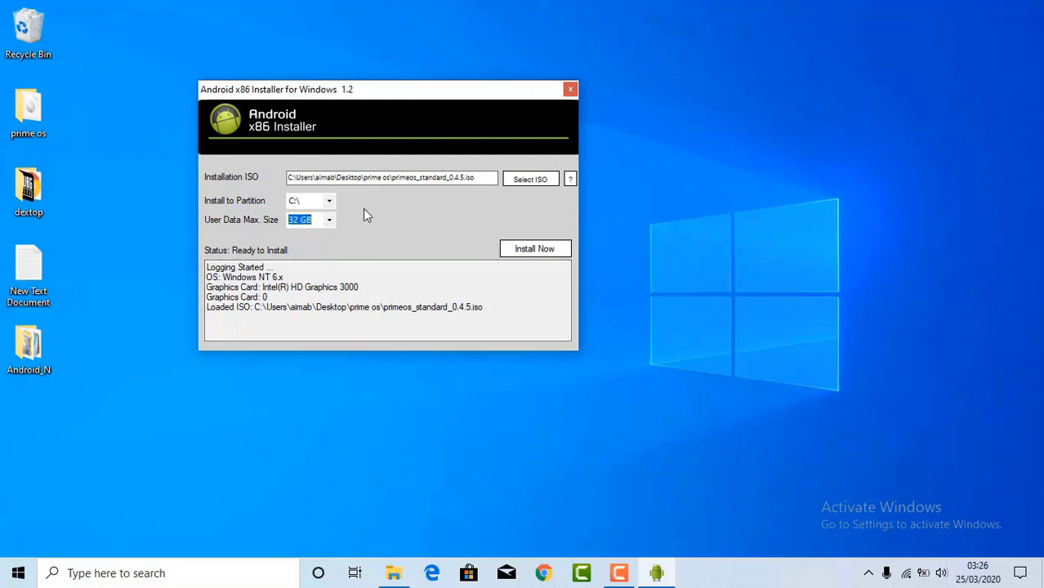
left_click(329, 201)
left_click(331, 202)
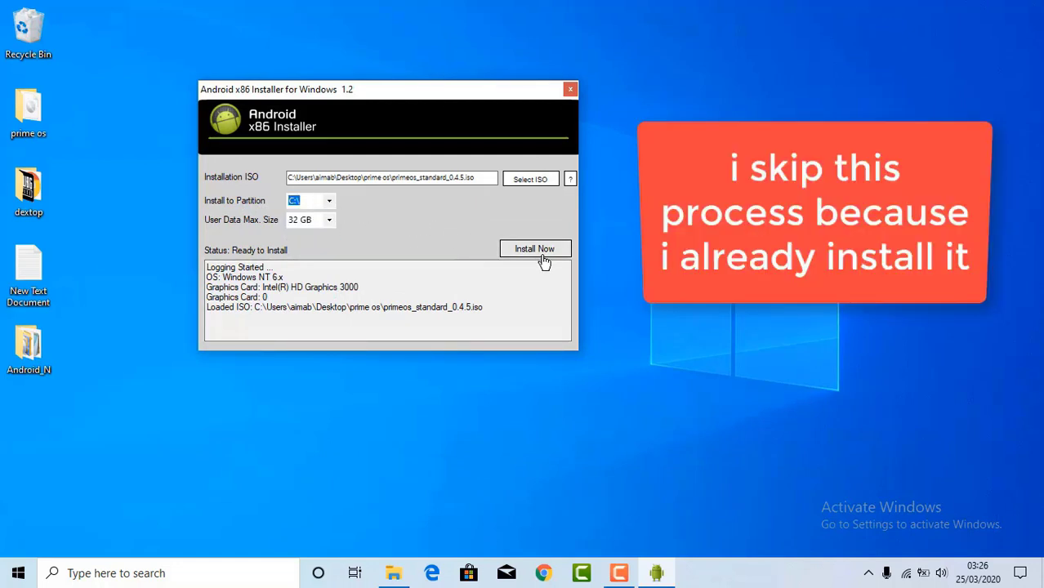
left_click(574, 93)
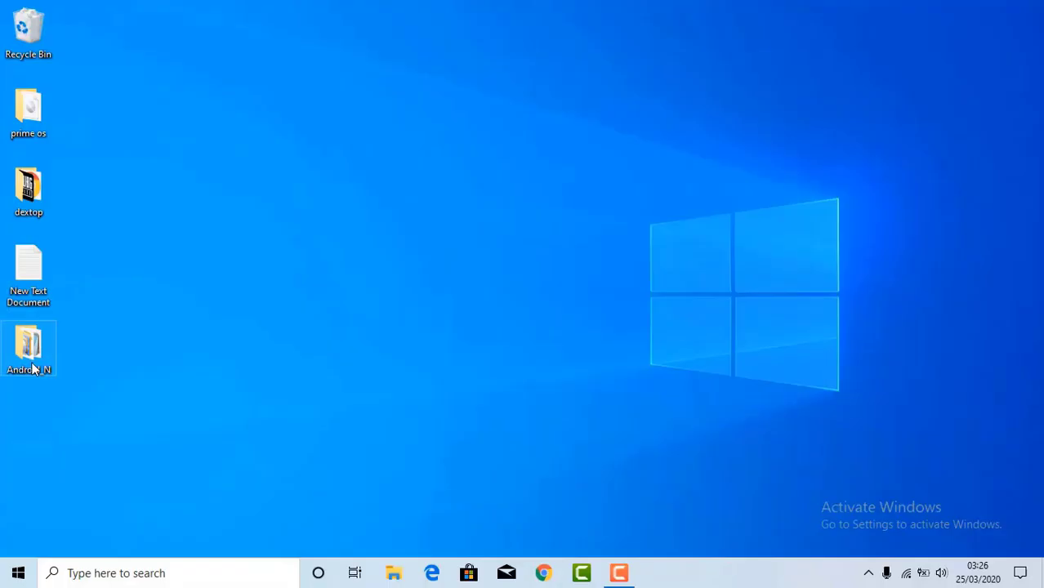
Launch the EasyBCD 2.3 setup from the desktop's Android_N folder and accept its license agreement.
double_click(35, 368)
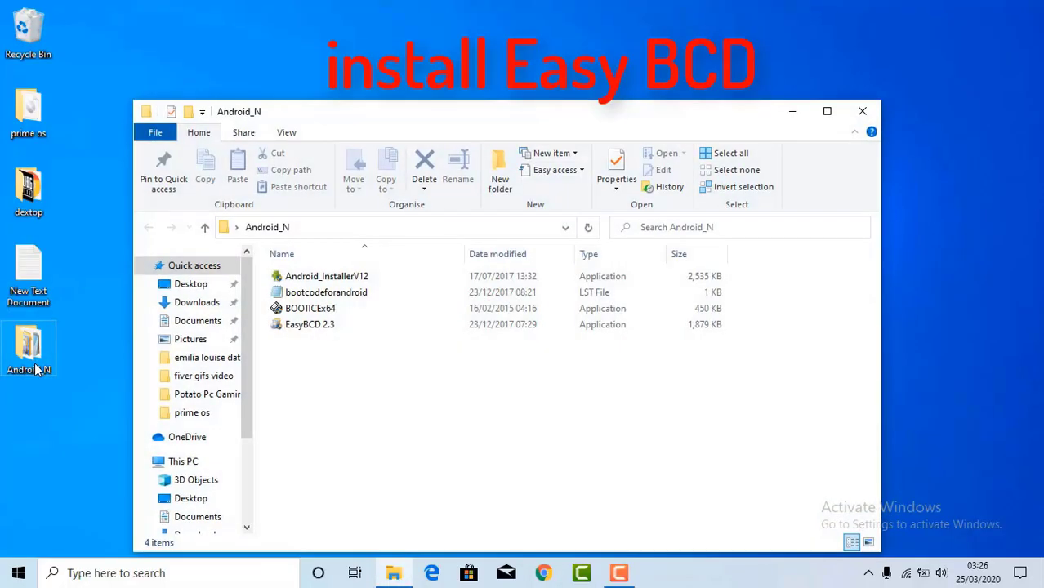
left_click(308, 331)
double_click(308, 327)
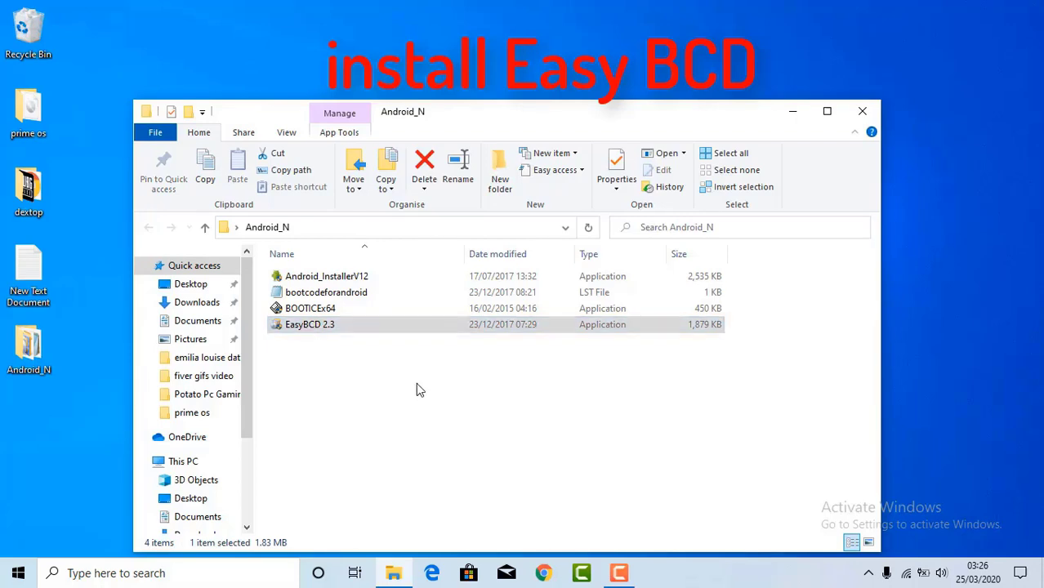
left_click(601, 405)
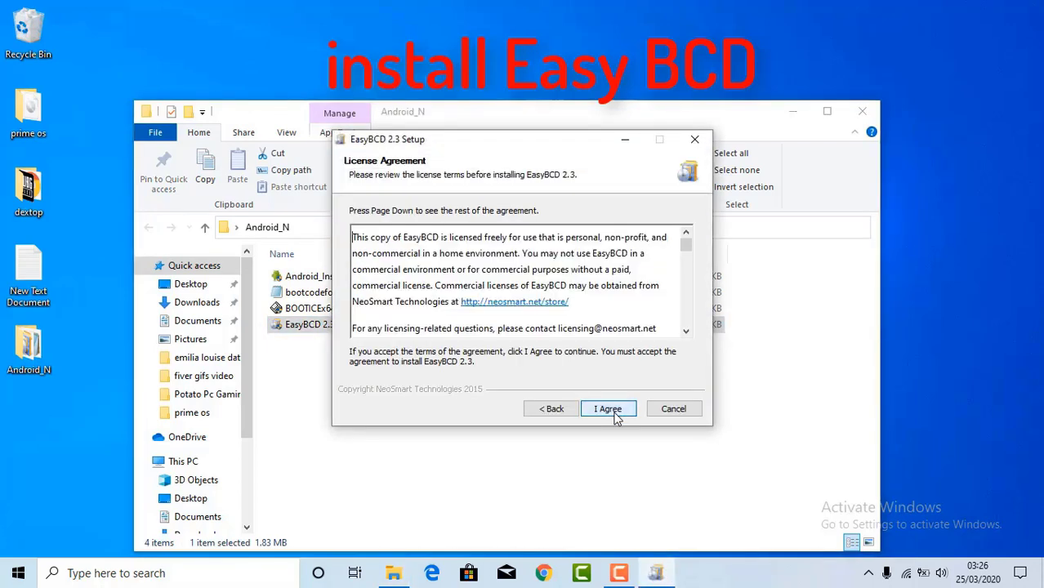
left_click(615, 412)
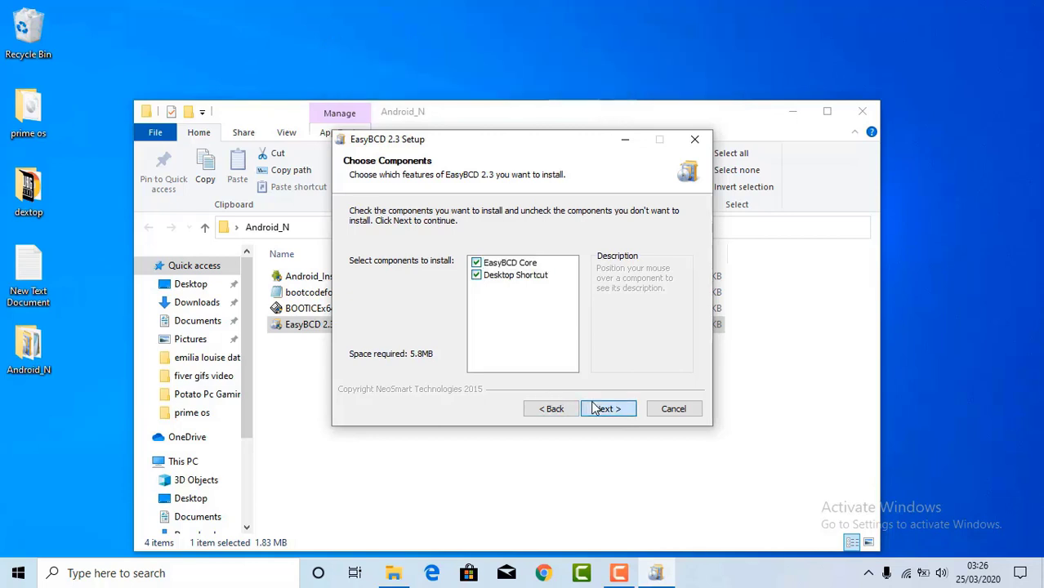
Install EasyBCD 2.3 with its core and desktop shortcut, close the Android_N folder, and finish the setup.
left_click(601, 409)
left_click(597, 410)
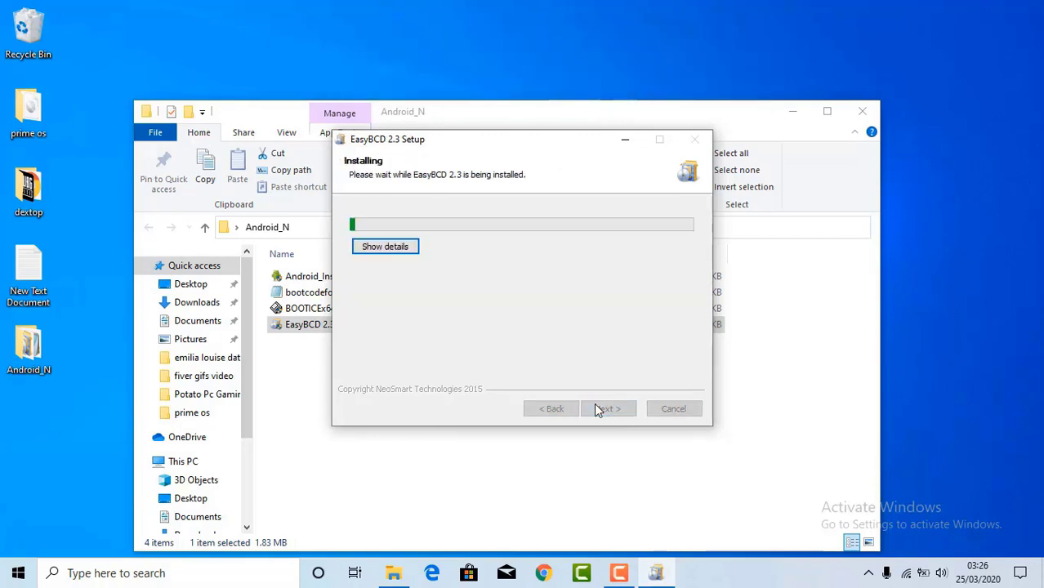
left_click(872, 110)
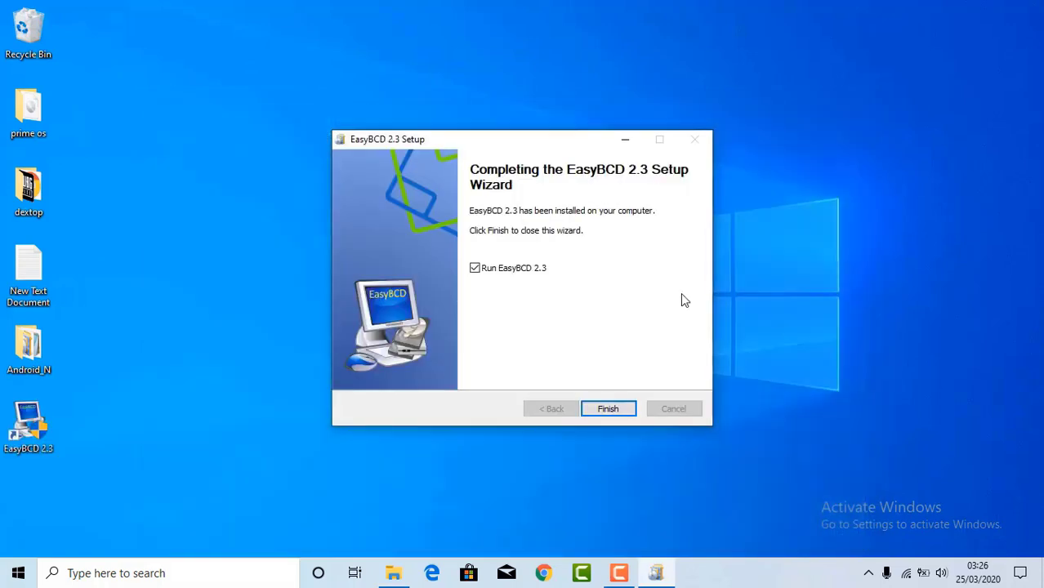
left_click(608, 409)
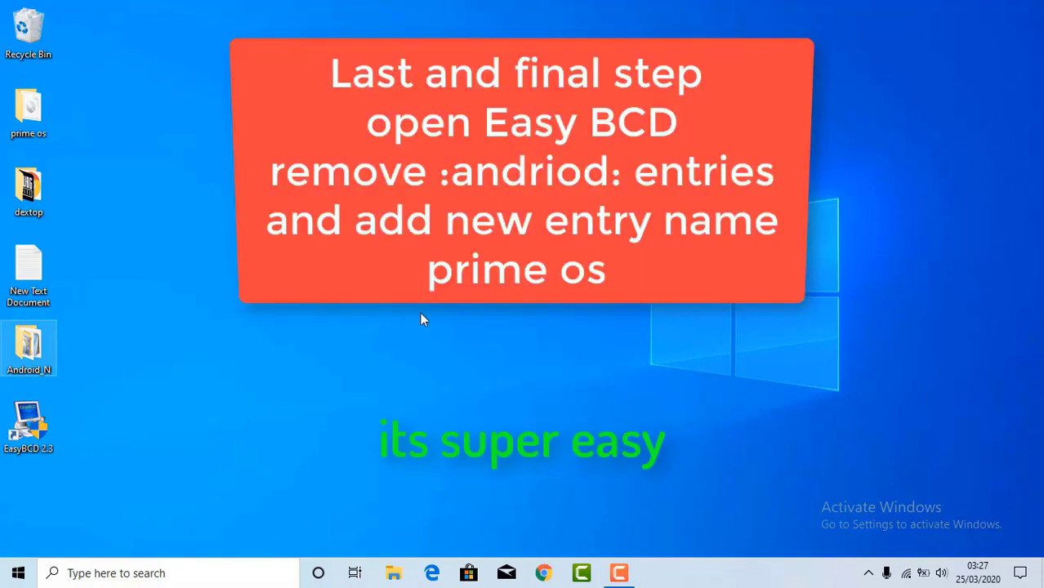
Bring up the boot menu entries in EasyBCD to check for leftover Android entries.
right_click(420, 314)
left_click(475, 357)
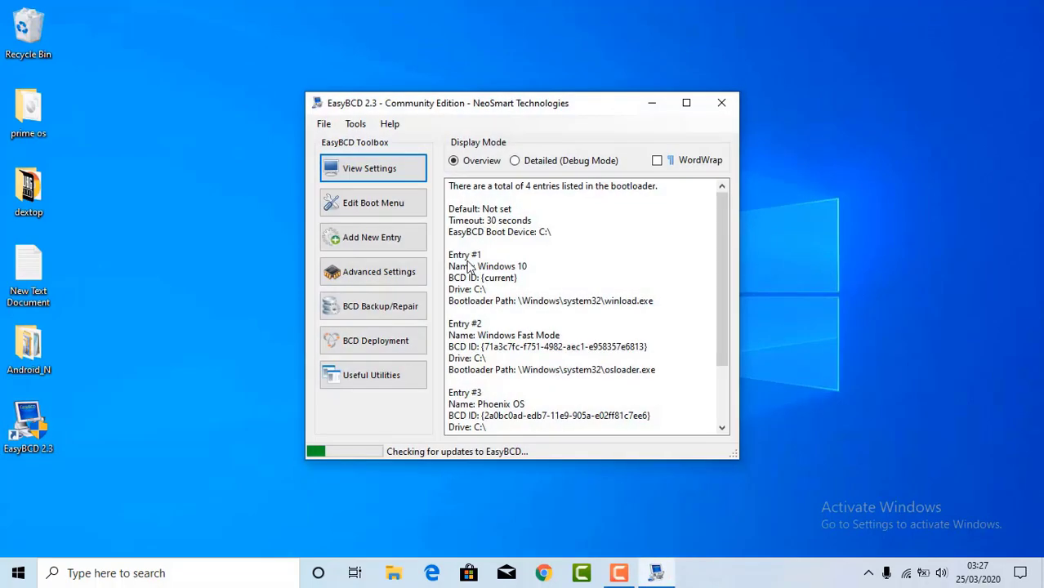
left_click_drag(580, 104, 568, 80)
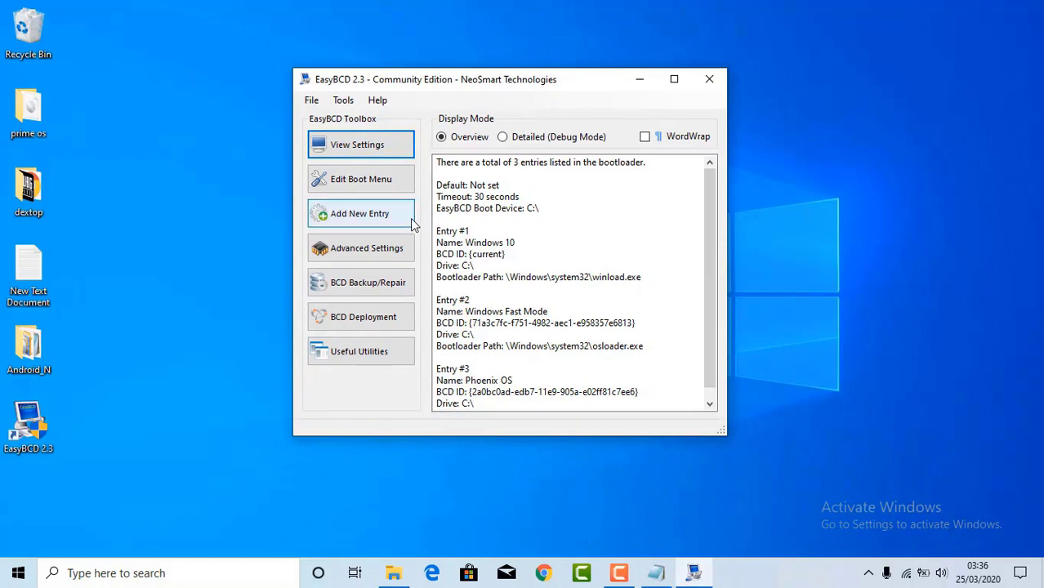
left_click(353, 179)
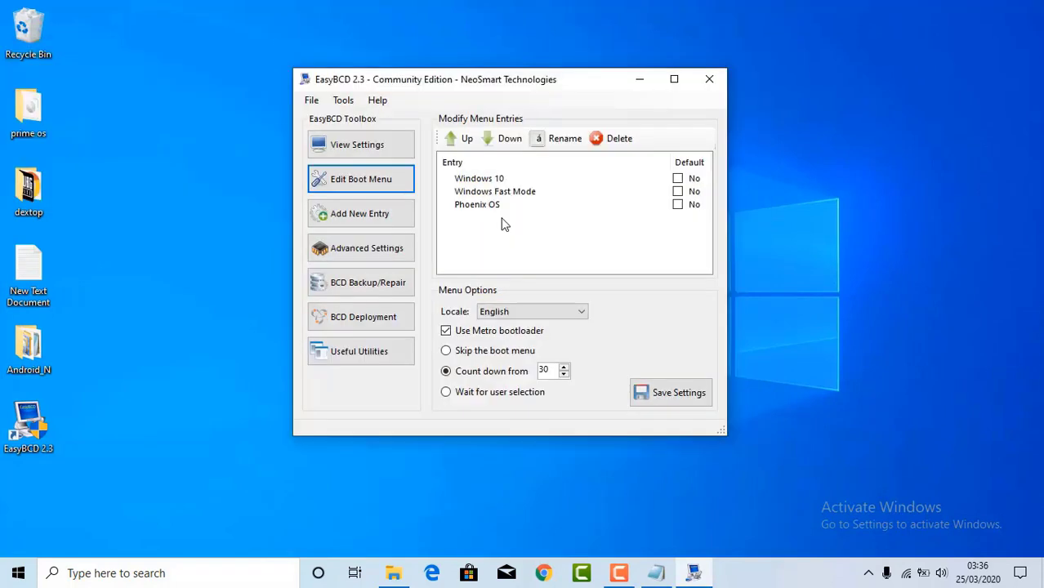
Add a new boot entry by installing the NeoGrub bootloader.
left_click(397, 223)
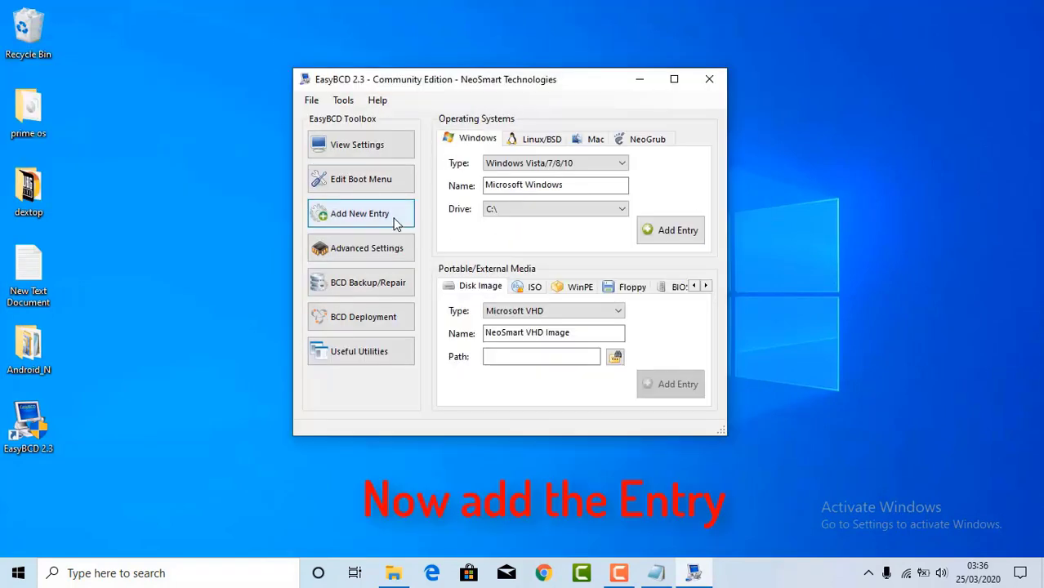
left_click(648, 139)
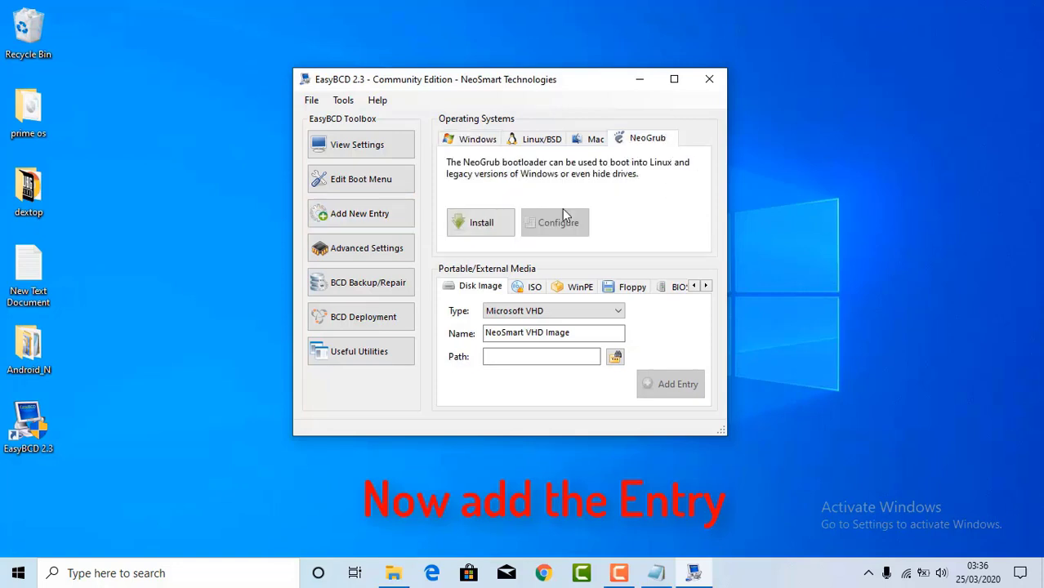
left_click(493, 227)
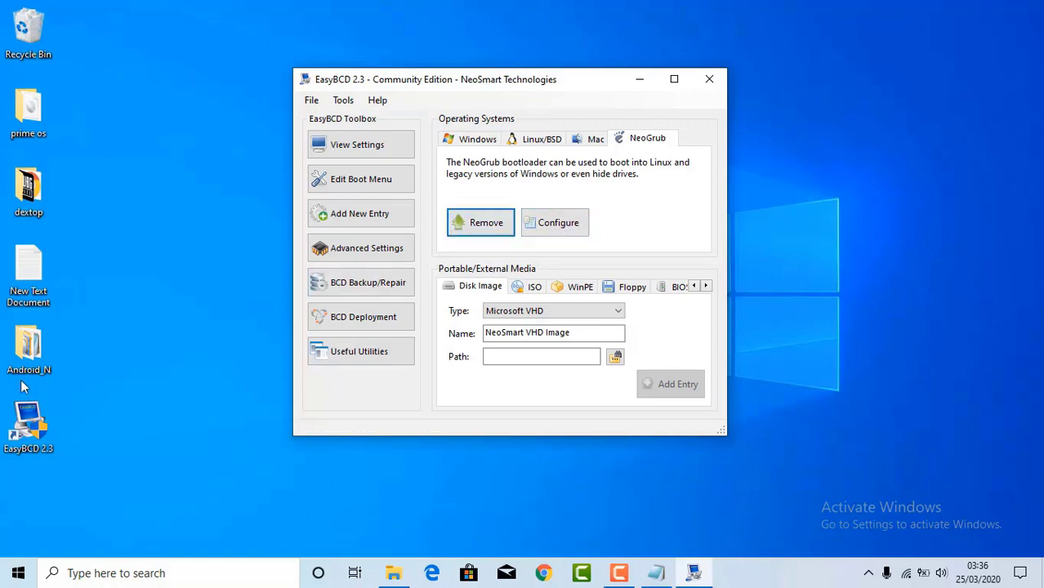
Copy the entire contents of the bootcodeforandroid file in the Android_N folder, and close the file and the folder.
double_click(29, 347)
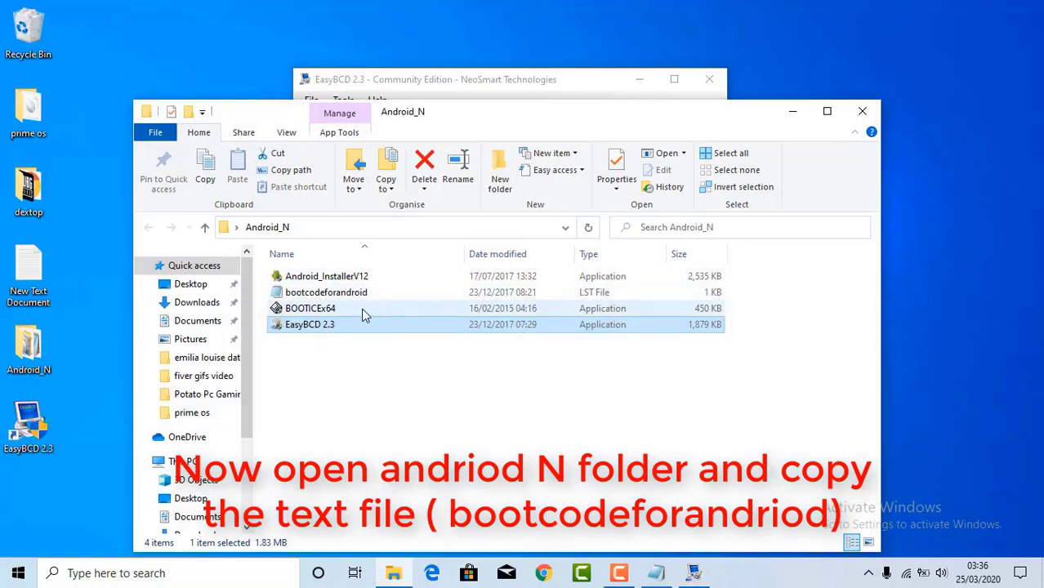
double_click(309, 295)
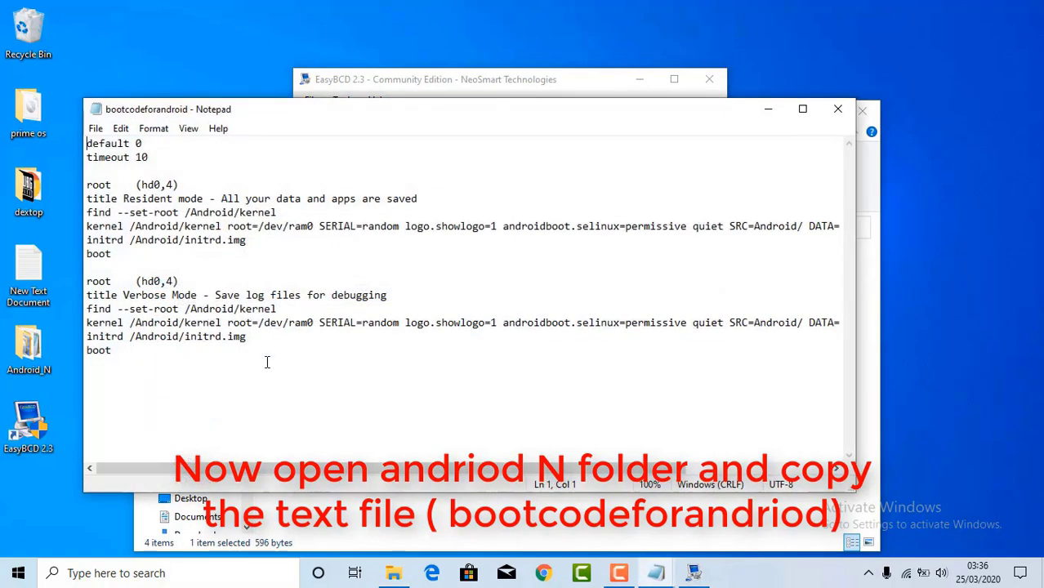
key("ctrl+a")
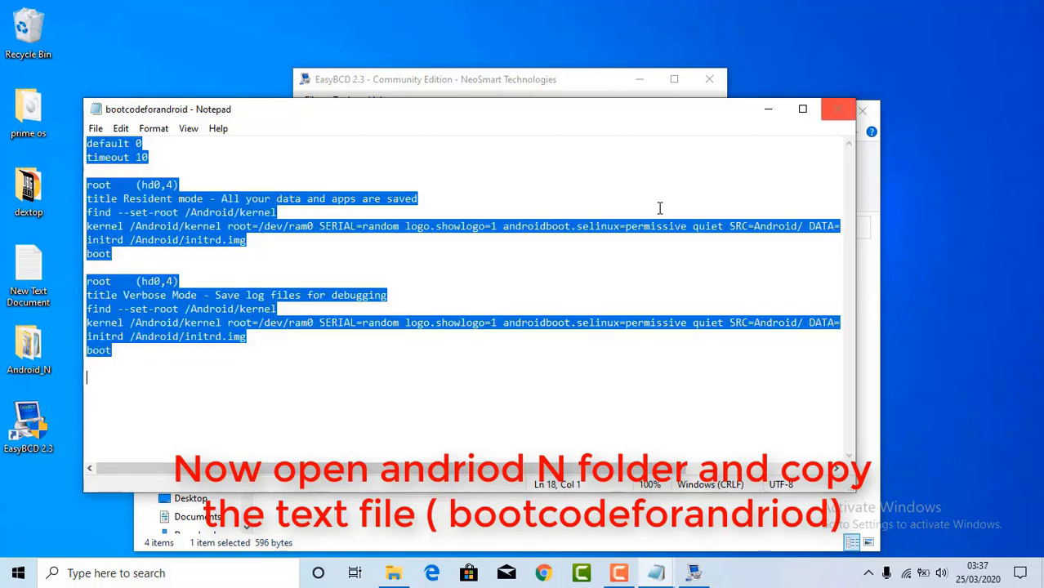
right_click(235, 219)
left_click(280, 271)
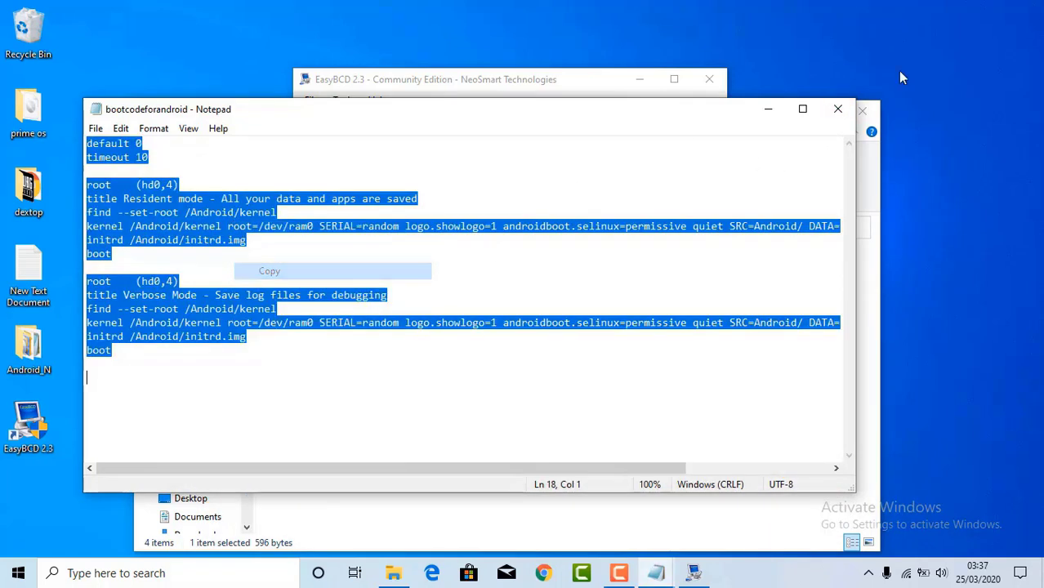
left_click(837, 112)
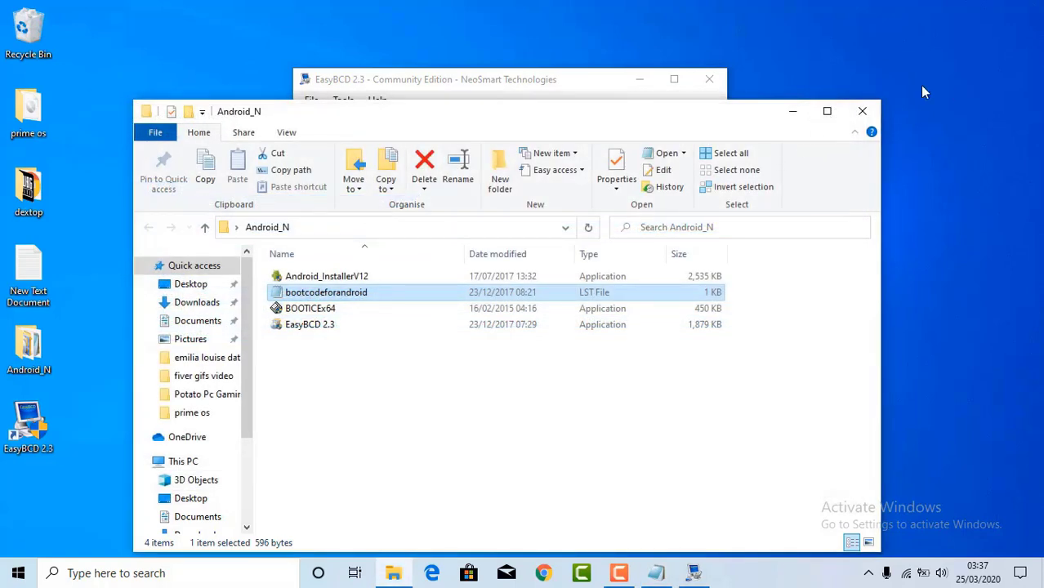
left_click(862, 111)
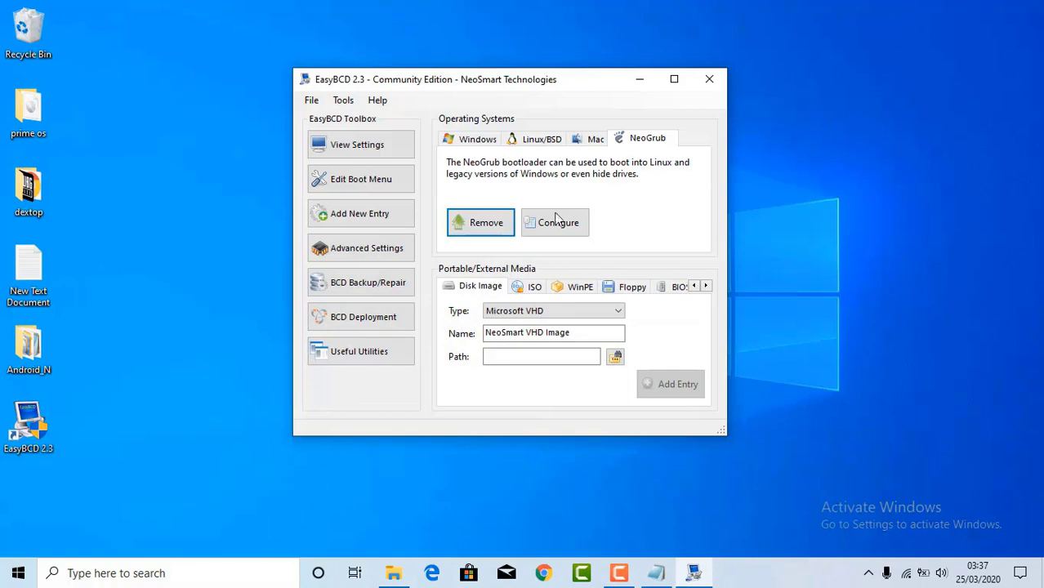
Open the NeoGrub configuration file and replace all of its text with the copied Android boot code.
left_click(558, 223)
left_click_drag(391, 214, 64, 118)
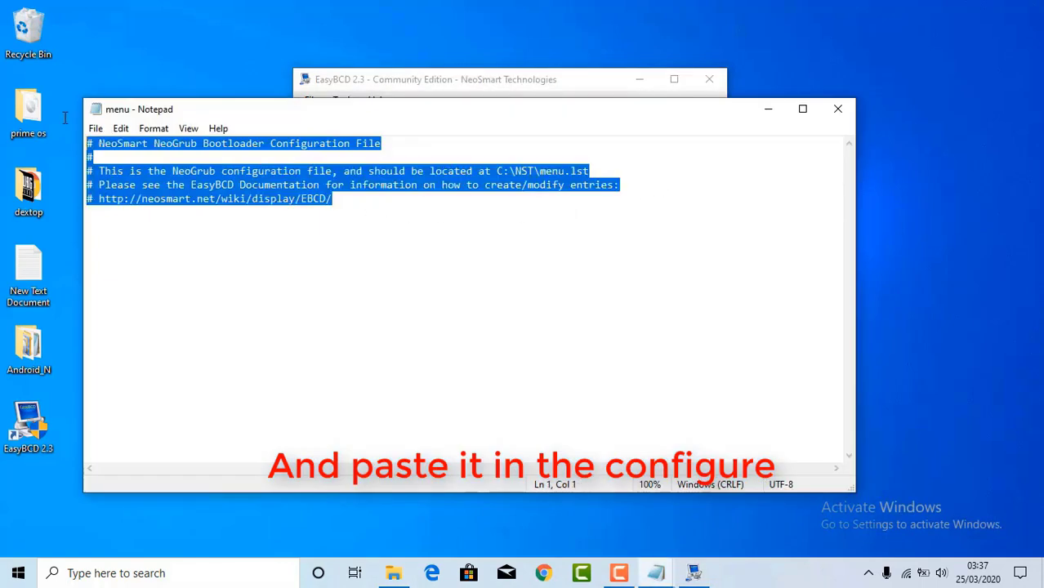
right_click(194, 181)
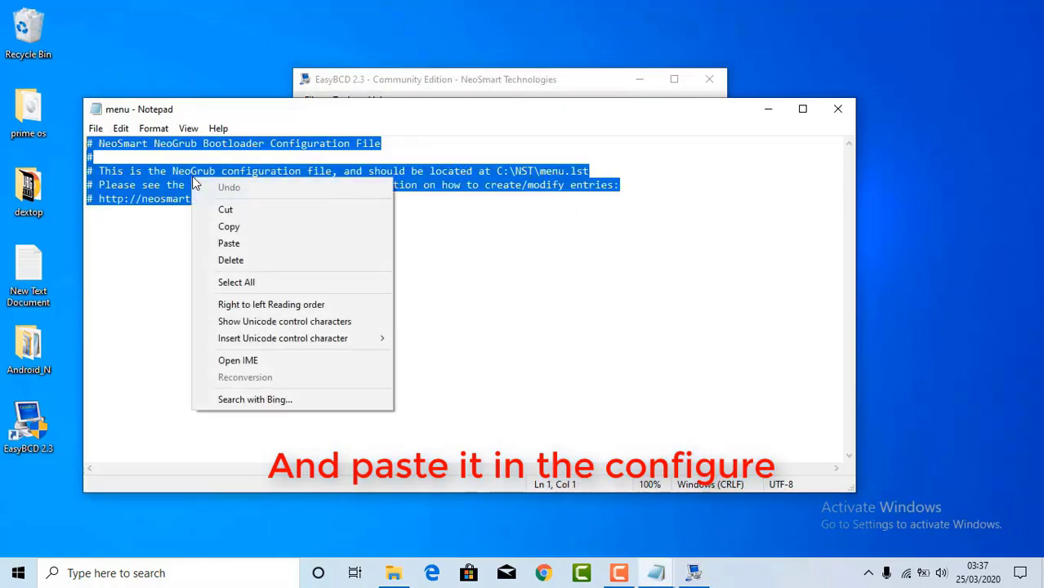
left_click(150, 222)
key("Delete")
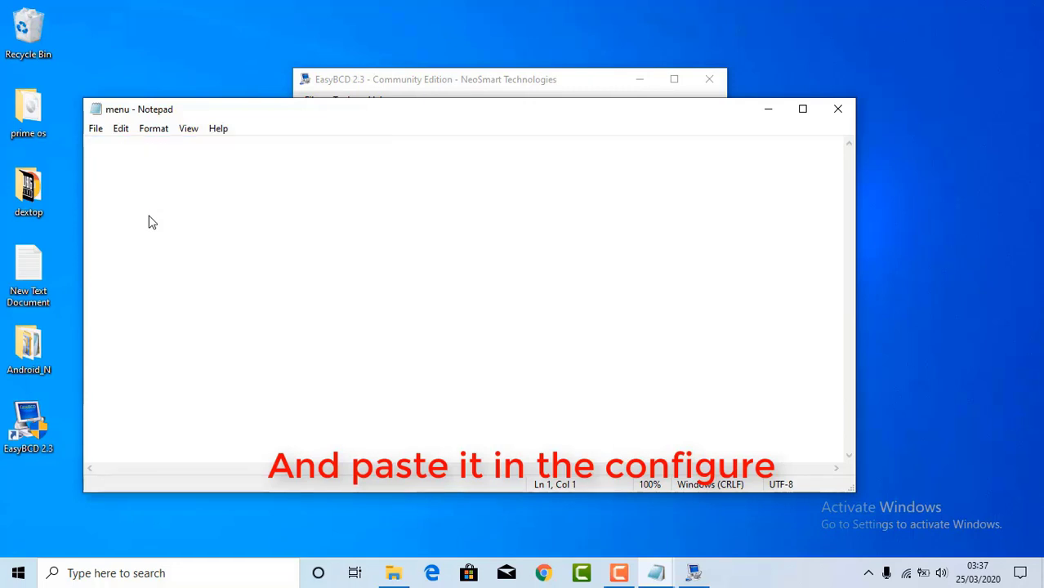
key("ctrl+v")
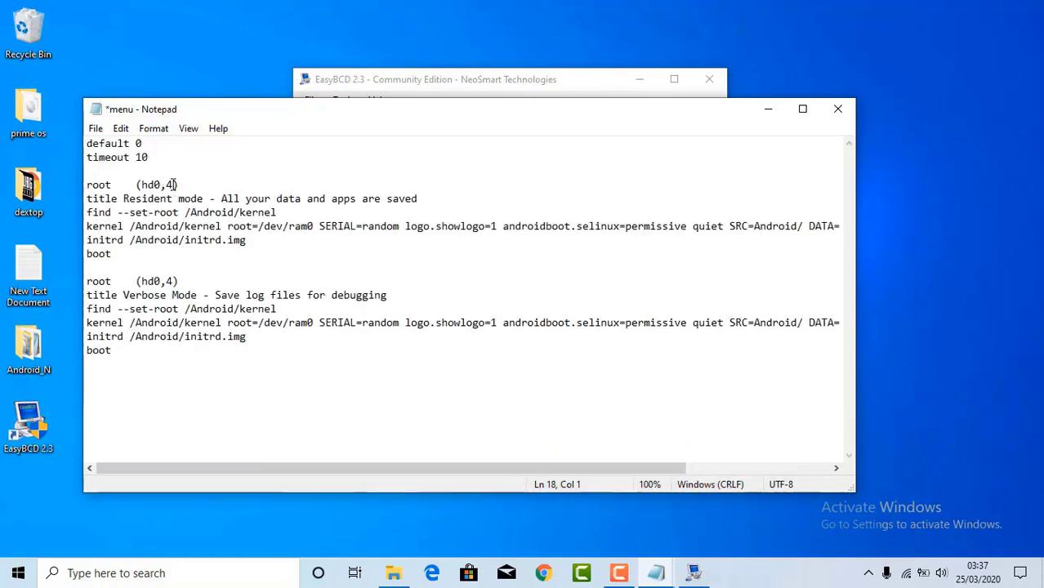
Set the root partition to (hd0,2) in both the Resident mode and Verbose Mode entries.
left_click(175, 187)
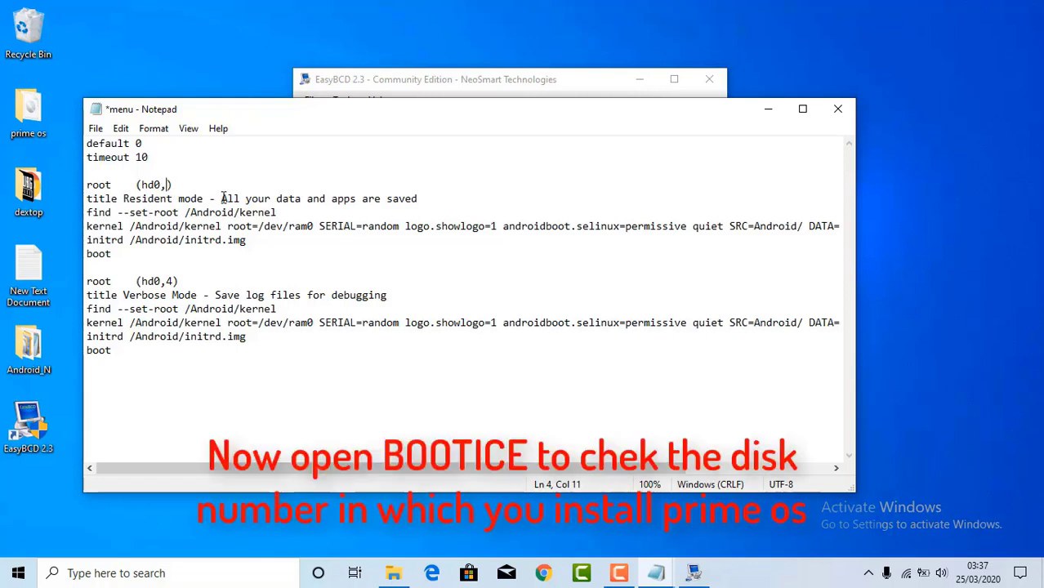
left_click(173, 281)
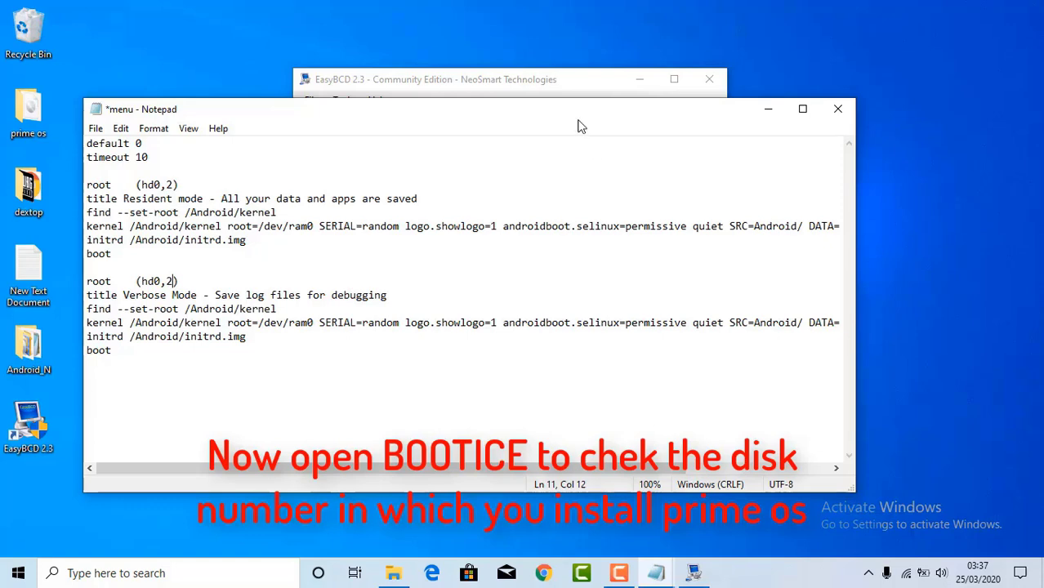
Close the NeoGrub configuration file and discard its changes.
left_click_drag(578, 119, 671, 134)
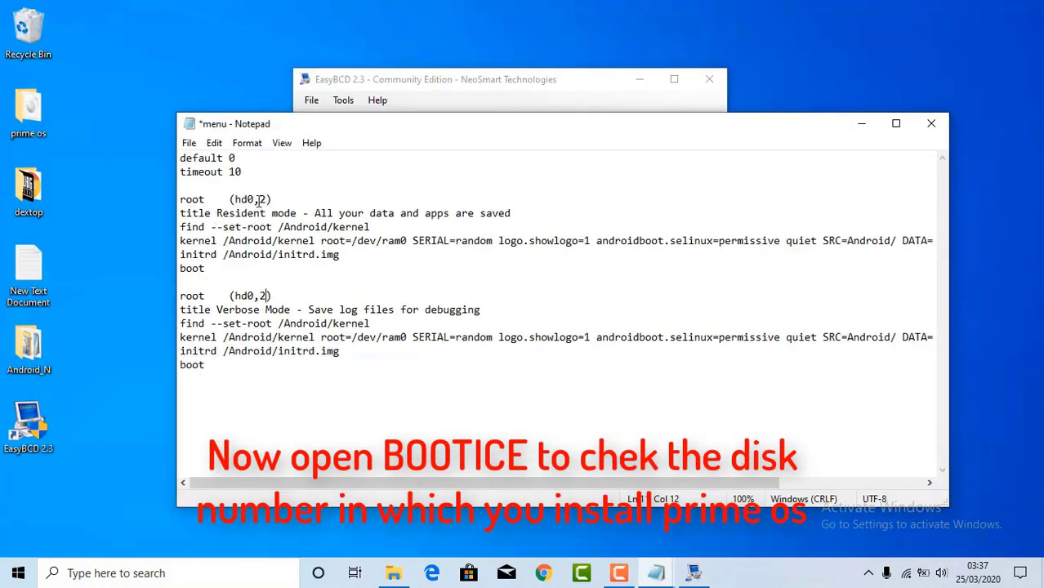
left_click(214, 143)
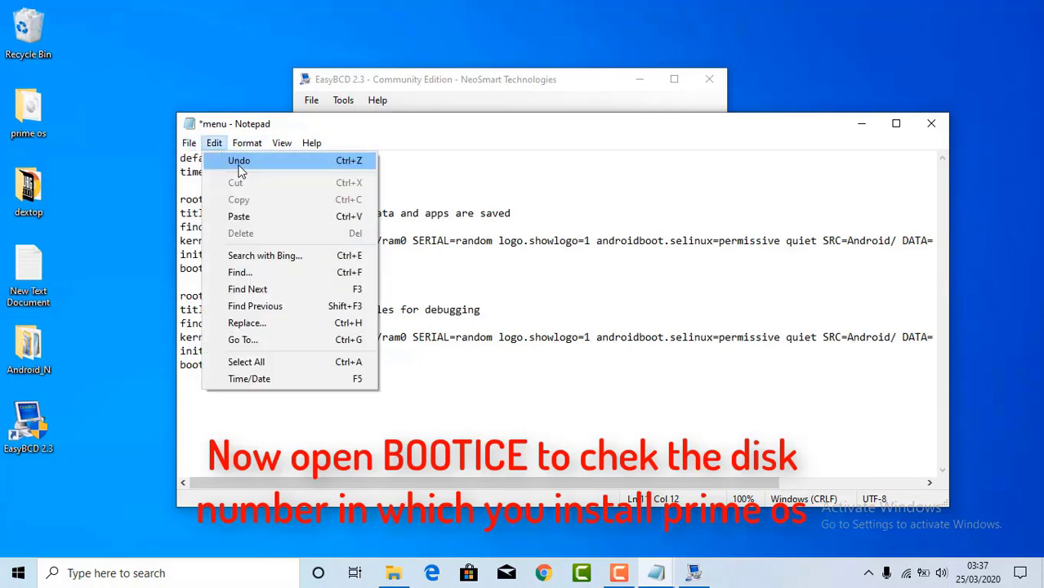
left_click(104, 244)
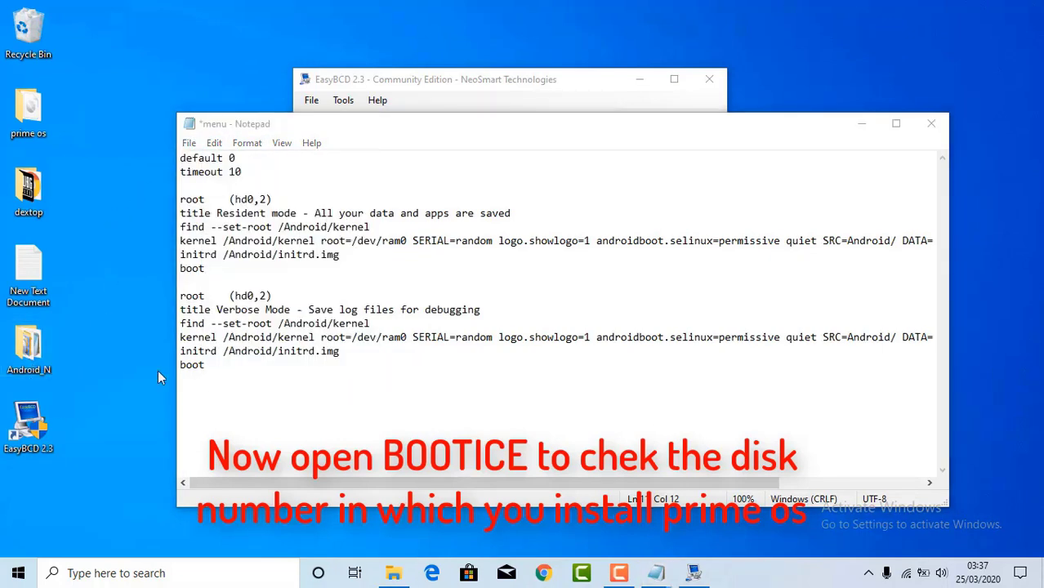
left_click(932, 123)
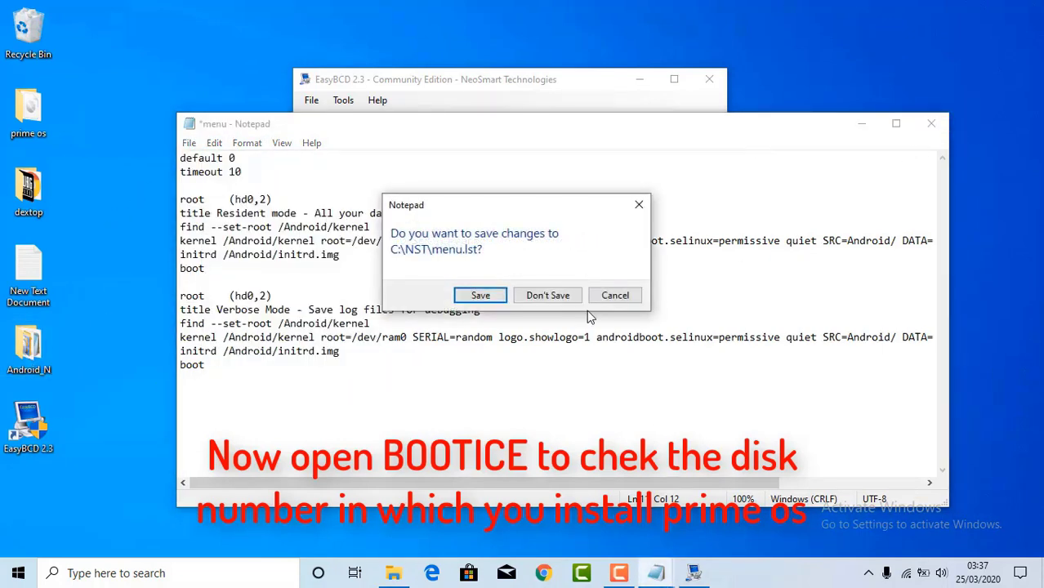
left_click(547, 296)
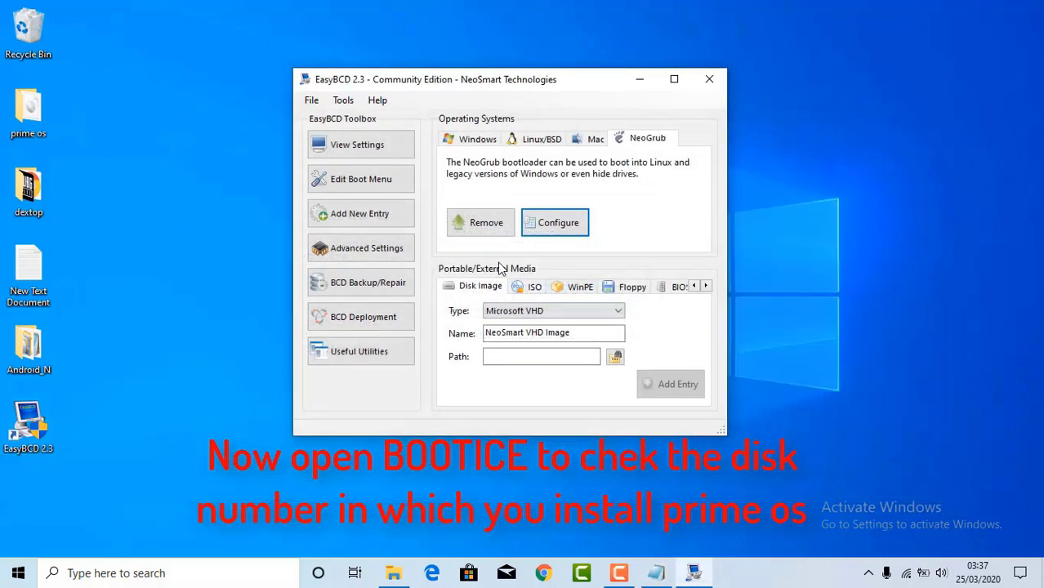
Reopen the NeoGrub configuration file and replace its default text with the copied Android boot code.
left_click(555, 223)
left_click_drag(466, 226, 188, 157)
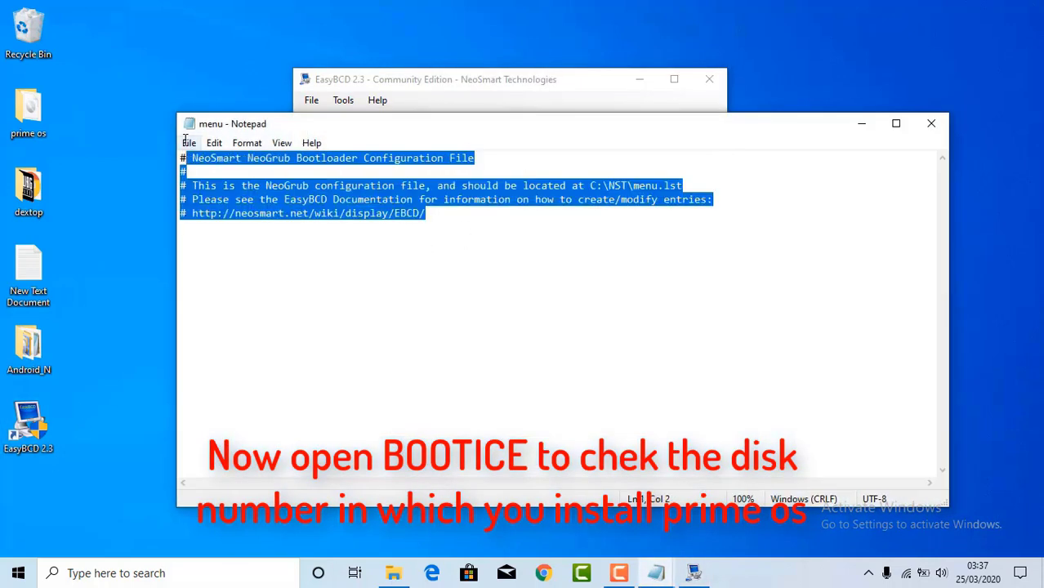
key("BackSpace")
key("BackSpace")
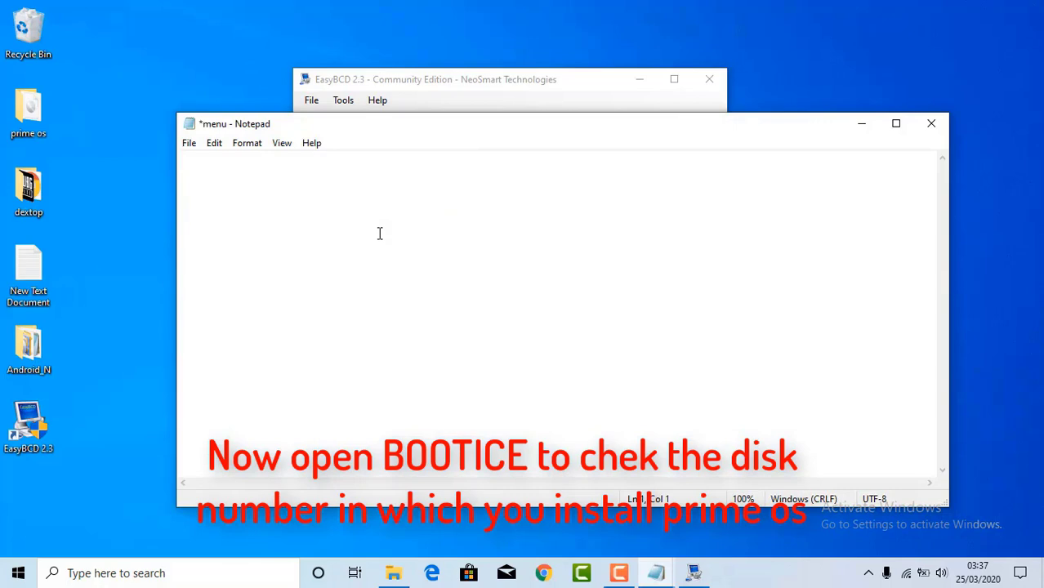
key("ctrl+v")
Launch BOOTICEx64 from the Android_N folder on the desktop, and close the folder.
left_click(28, 348)
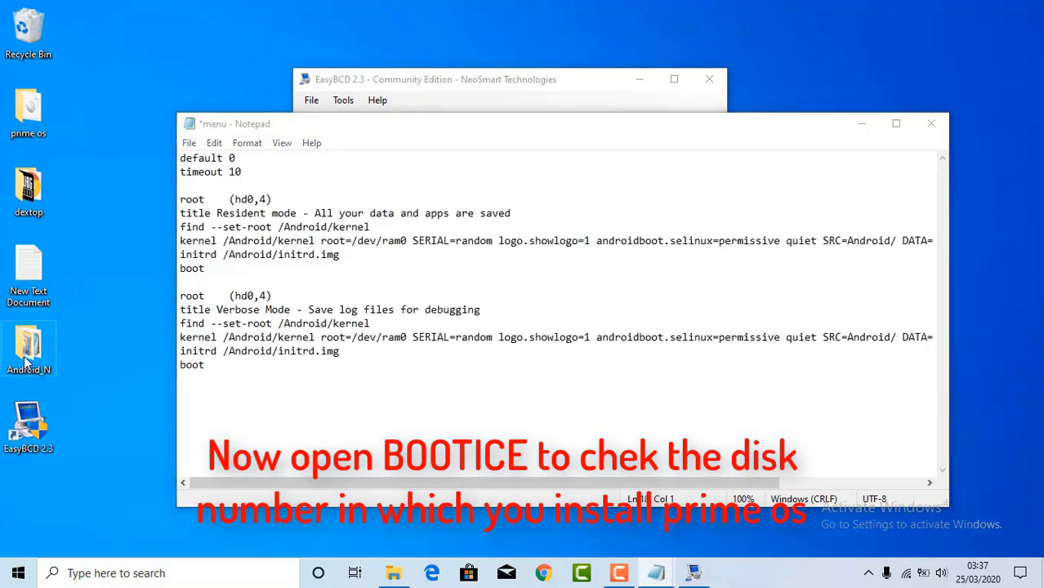
double_click(44, 352)
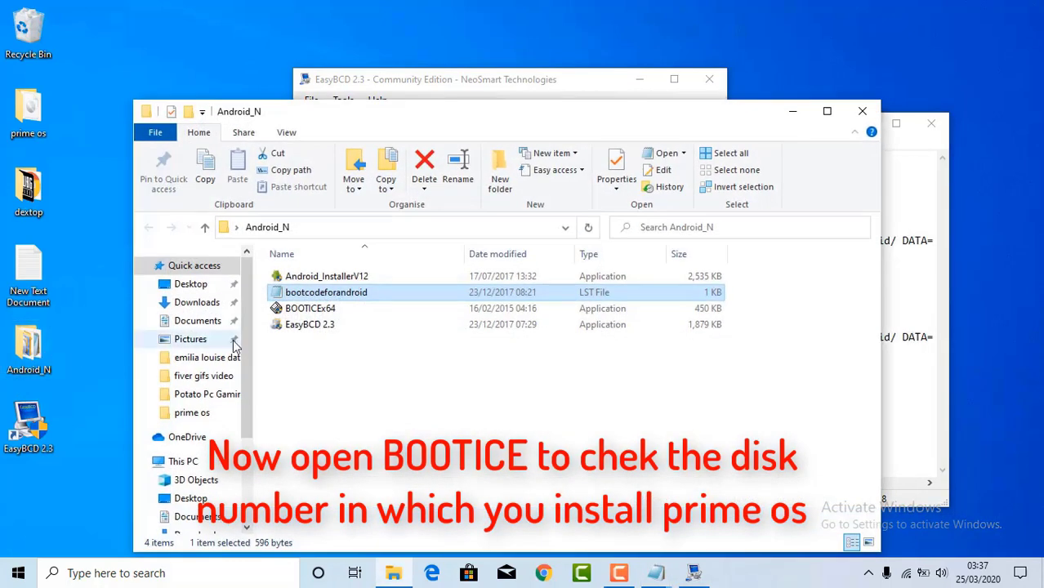
left_click(300, 314)
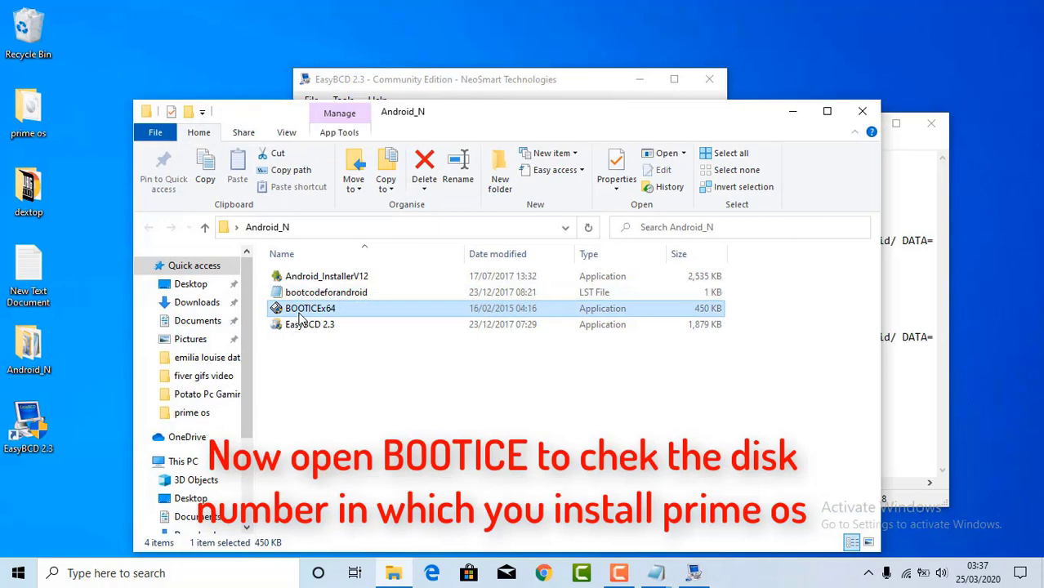
double_click(693, 309)
left_click(862, 111)
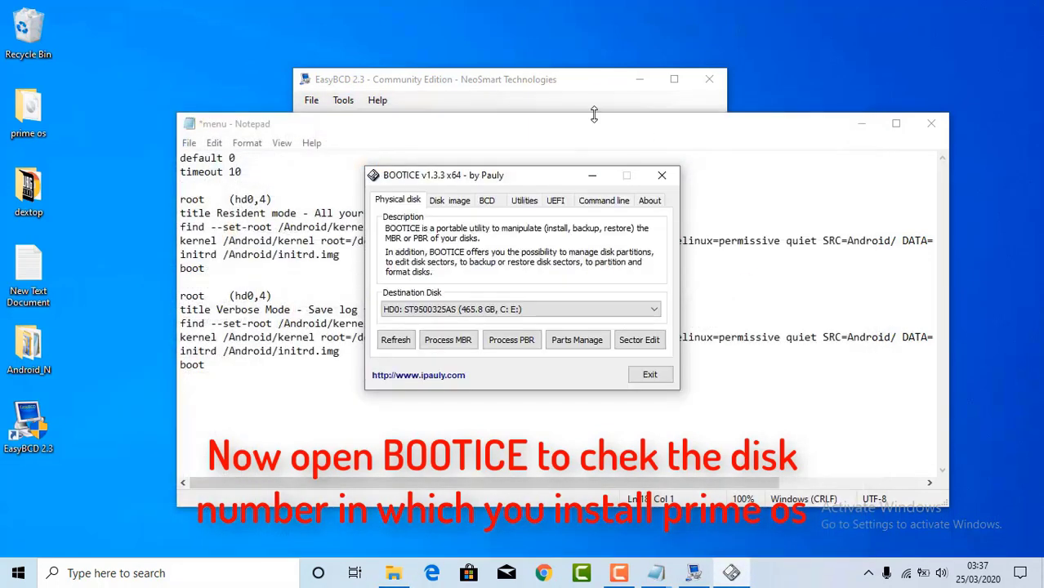
Minimize the NeoGrub configuration file without saving or closing it.
left_click(586, 93)
left_click(807, 149)
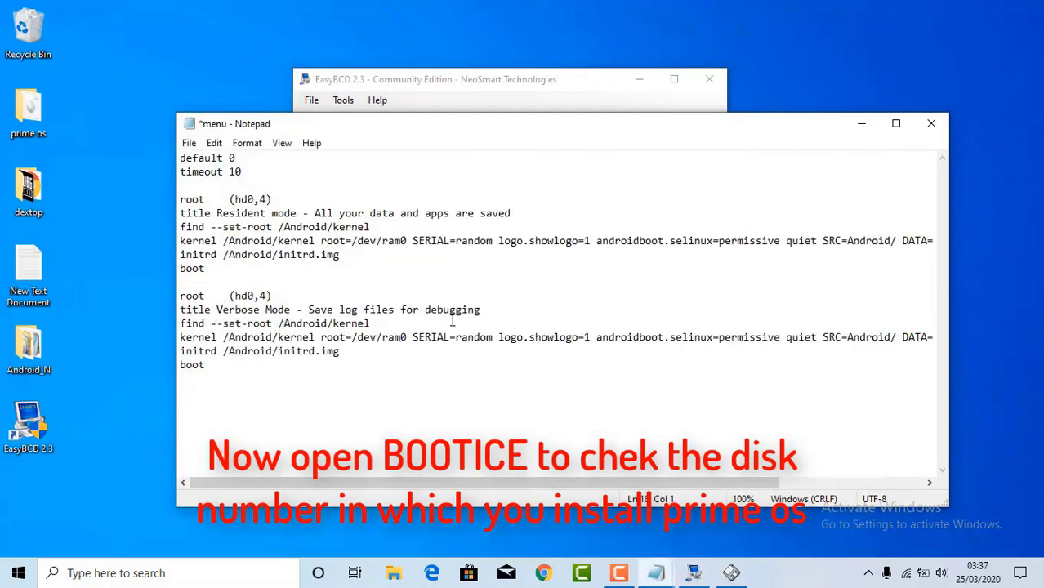
left_click(931, 124)
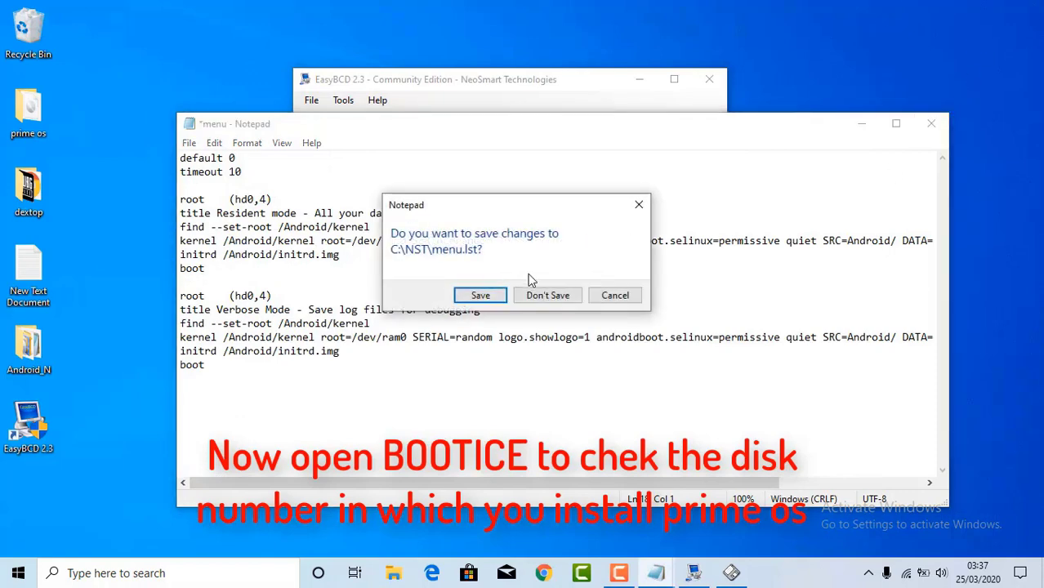
left_click(640, 204)
left_click(862, 123)
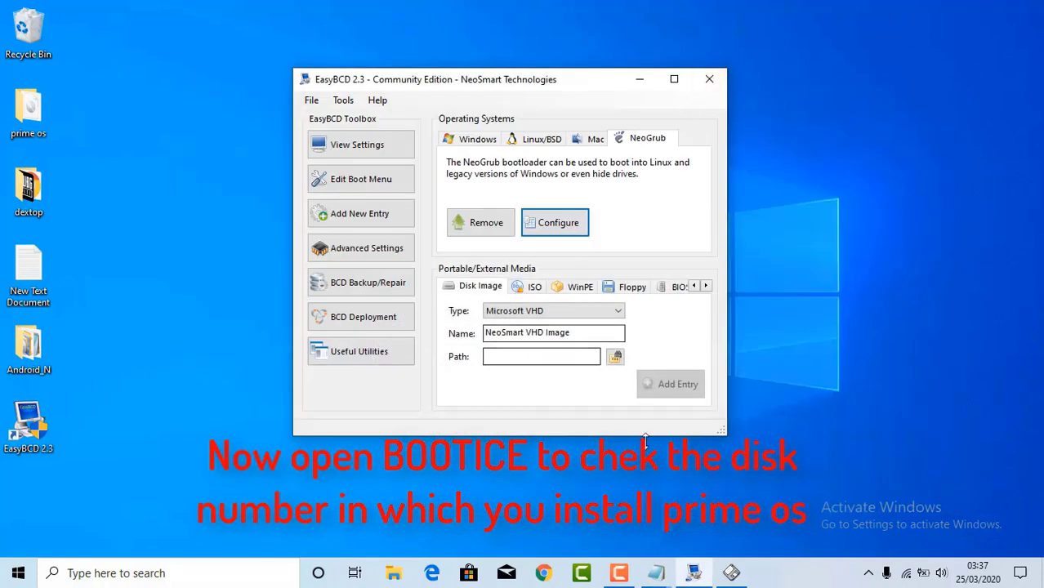
Open BOOTICE's partition management for disk HD0 and select the C: partition to check its number.
left_click(731, 572)
left_click_drag(514, 175, 336, 204)
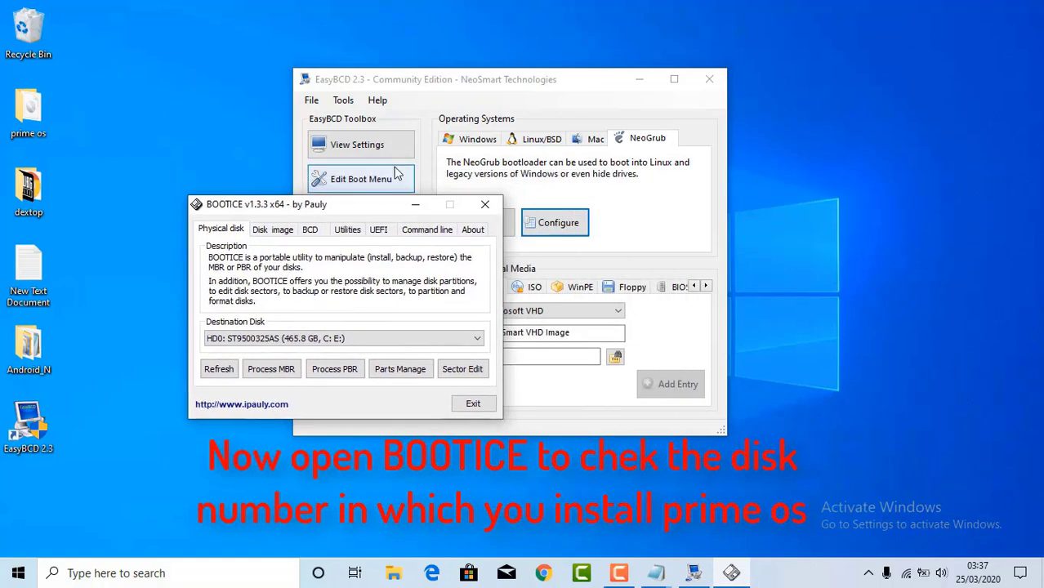
left_click(400, 369)
left_click(433, 237)
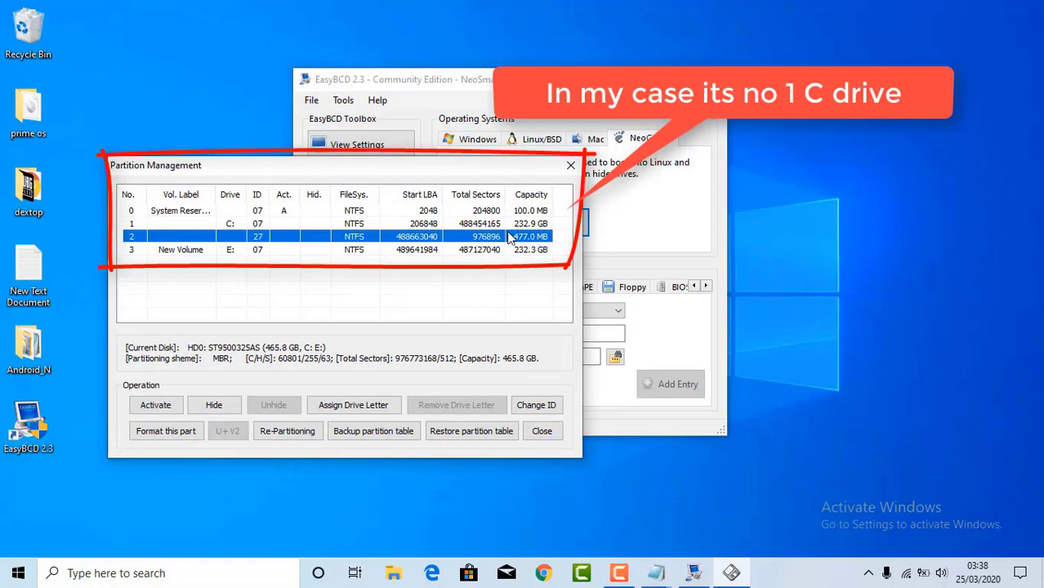
left_click(372, 224)
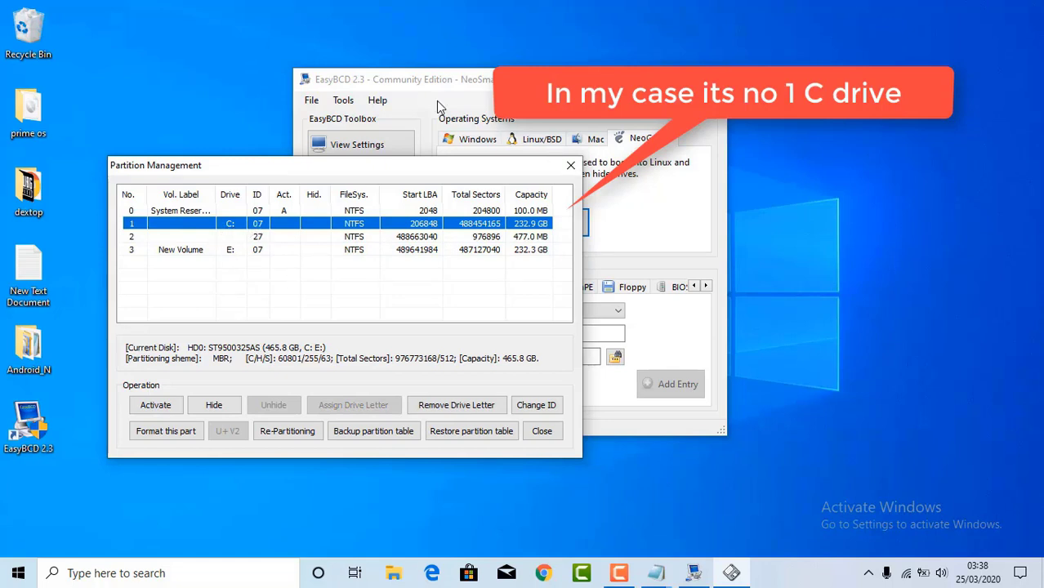
Open the NeoGrub configuration file from EasyBCD again and replace all of its comment lines with the copied Android boot code.
left_click(539, 64)
left_click(555, 222)
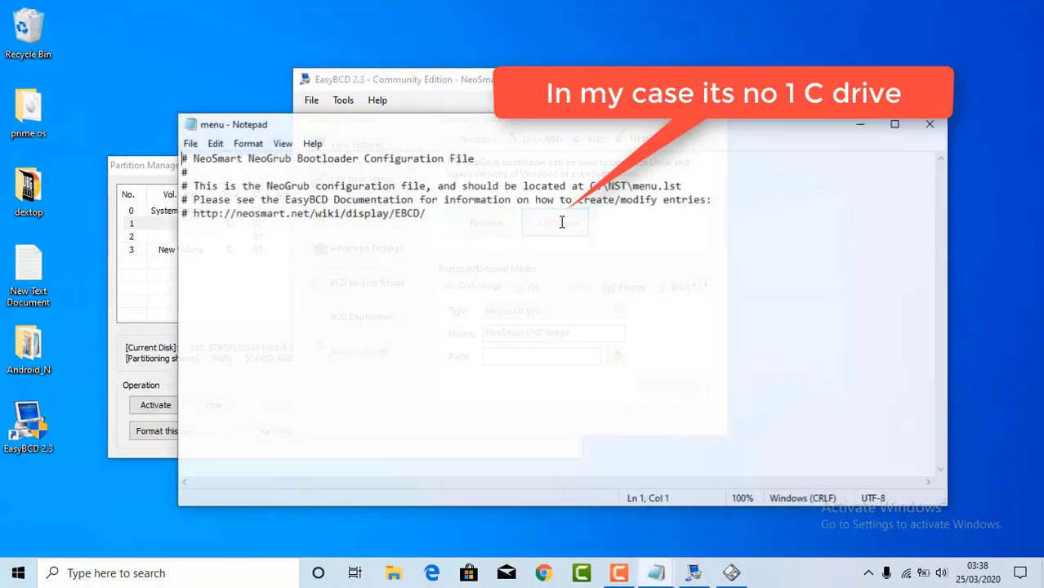
left_click(489, 244)
left_click_drag(489, 245, 182, 155)
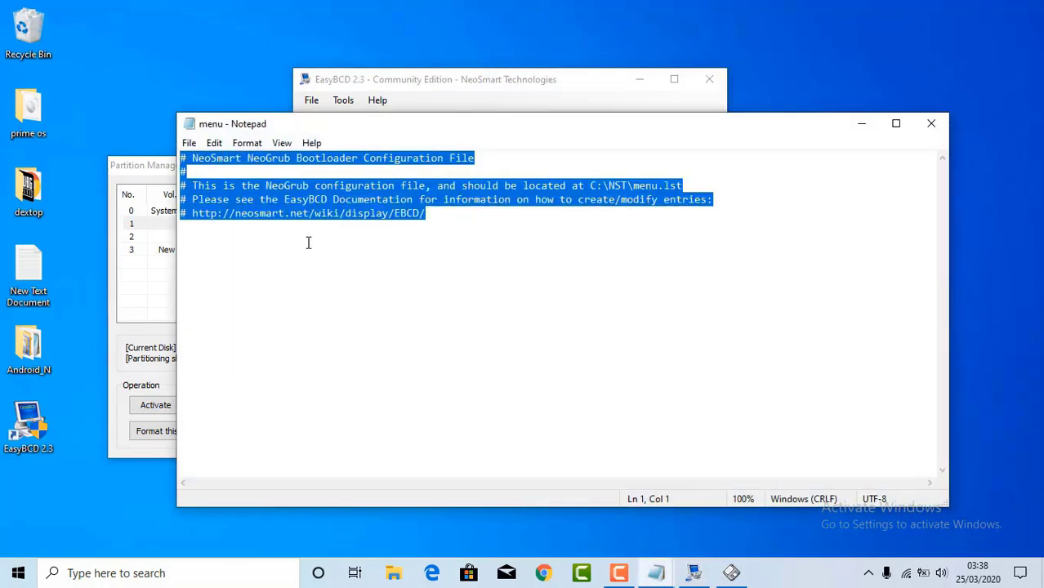
key("Delete")
key("ctrl+v")
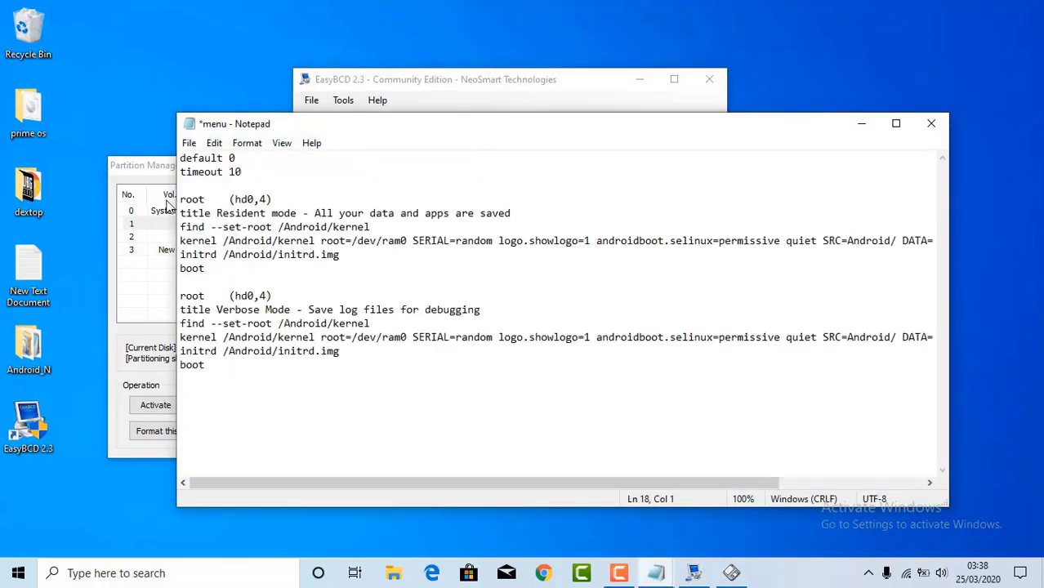
Recheck the C: partition's number in the partition list, and close partition management and BOOTICE.
left_click(151, 166)
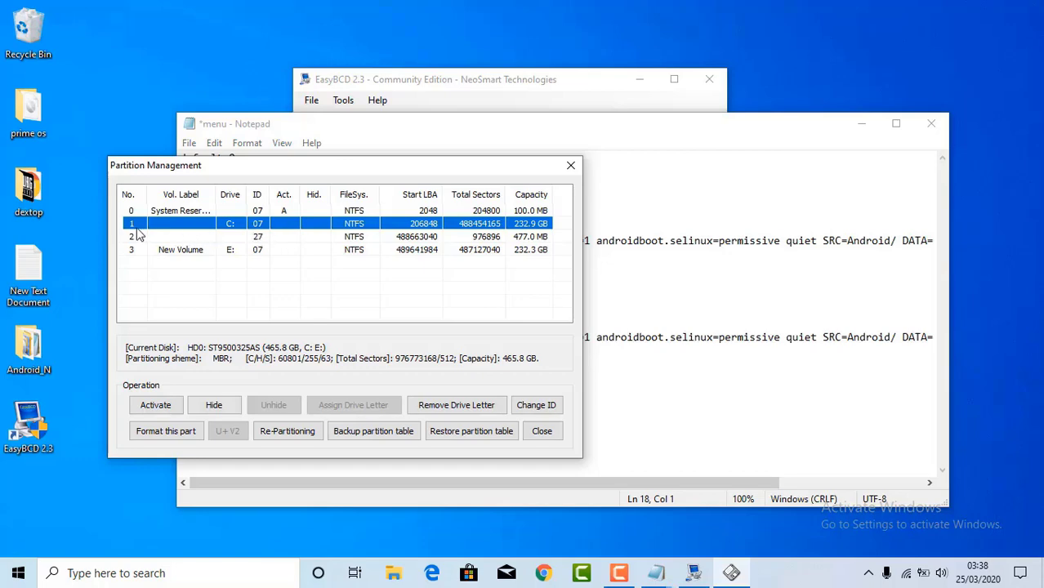
left_click(570, 165)
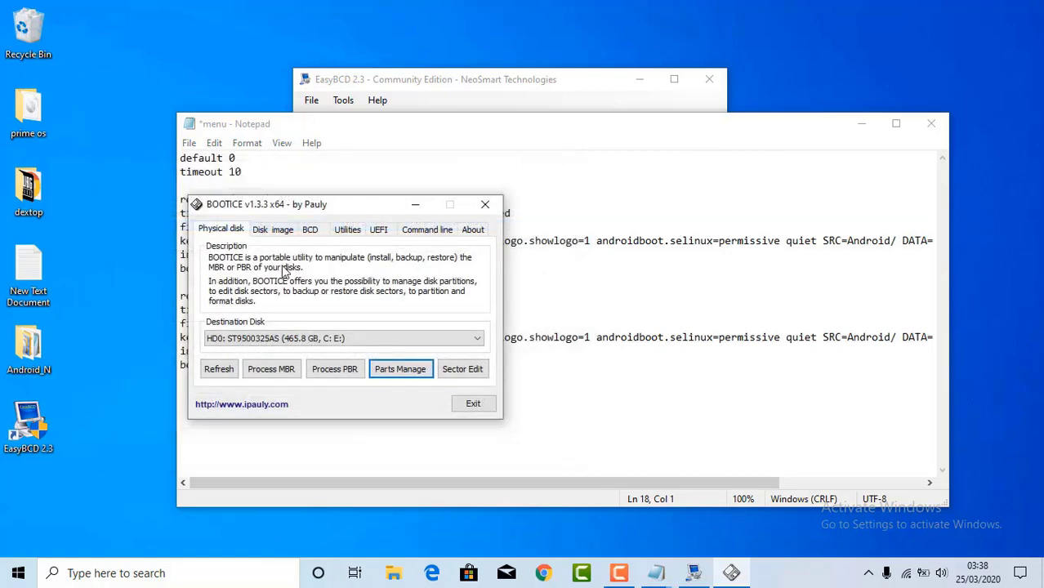
left_click(484, 204)
Set the root partition to (hd0,1) in both the Resident mode and Verbose Mode entries, and save and close the file.
left_click_drag(507, 124, 560, 106)
left_click(320, 180)
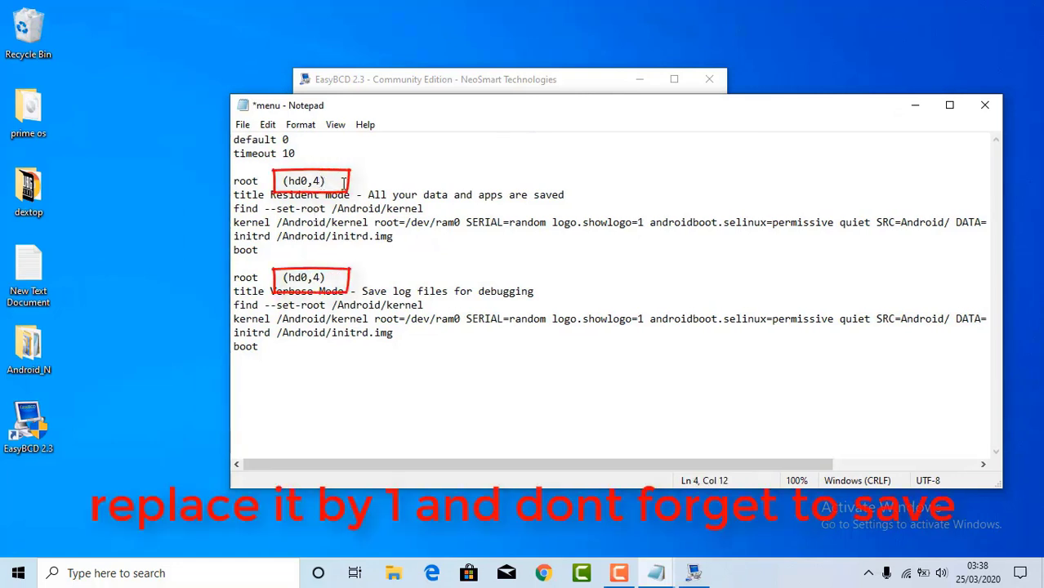
type("1")
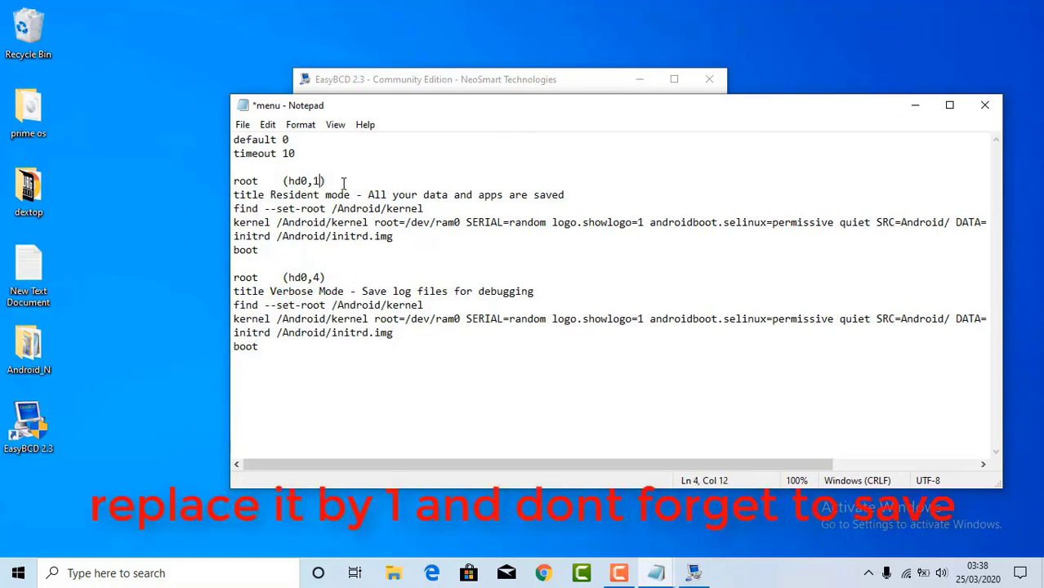
left_click(324, 277)
left_click(985, 105)
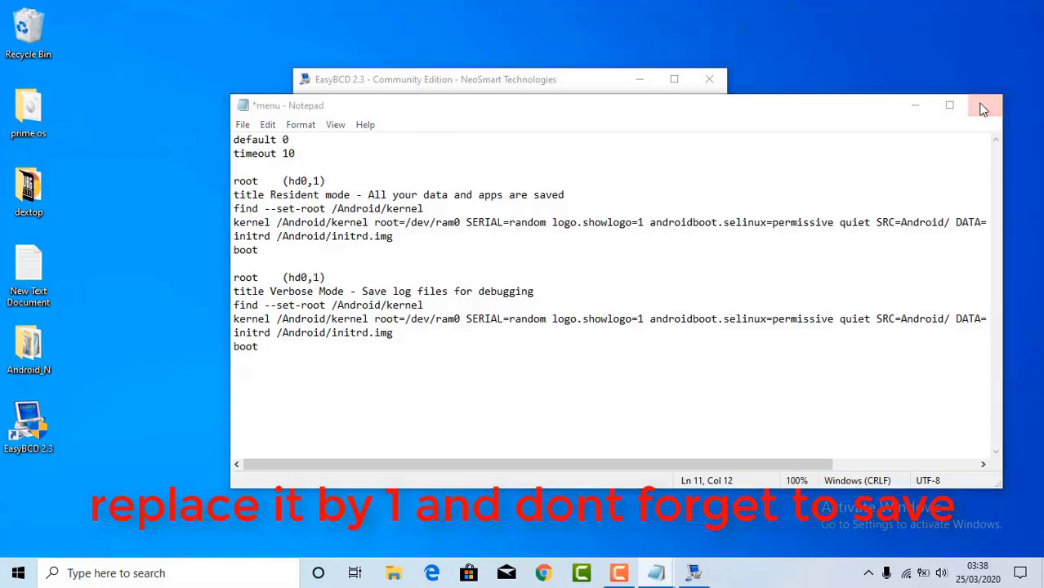
left_click(481, 296)
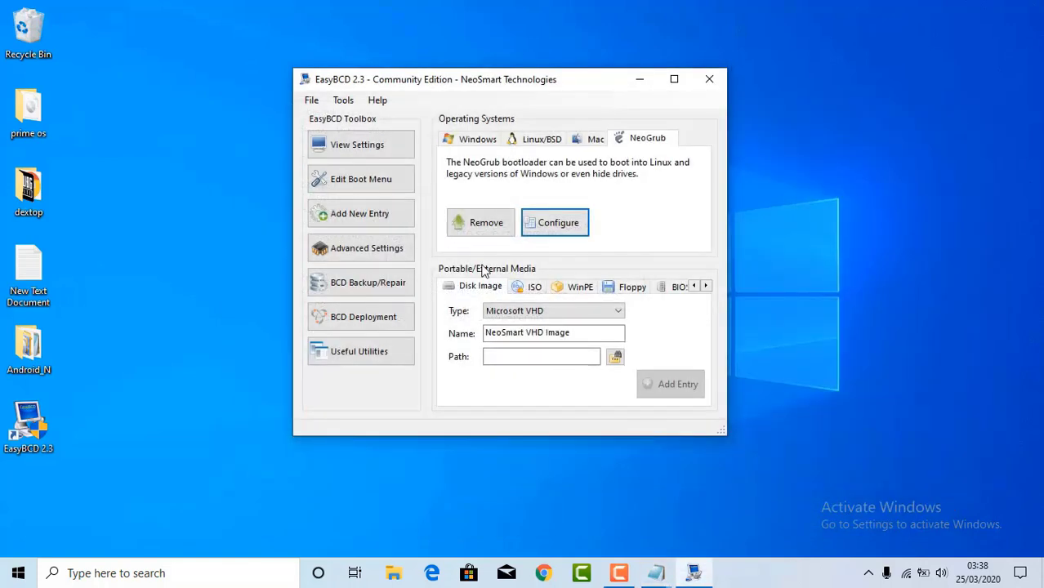
Rename the NeoGrub Bootloader entry in the EasyBCD boot menu as Prime os.
left_click(370, 182)
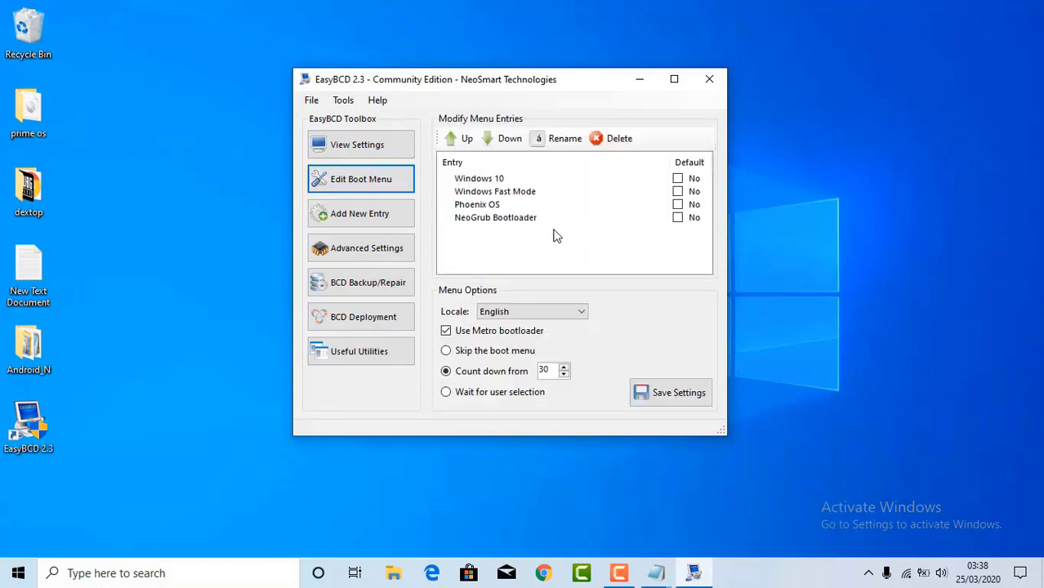
left_click(485, 219)
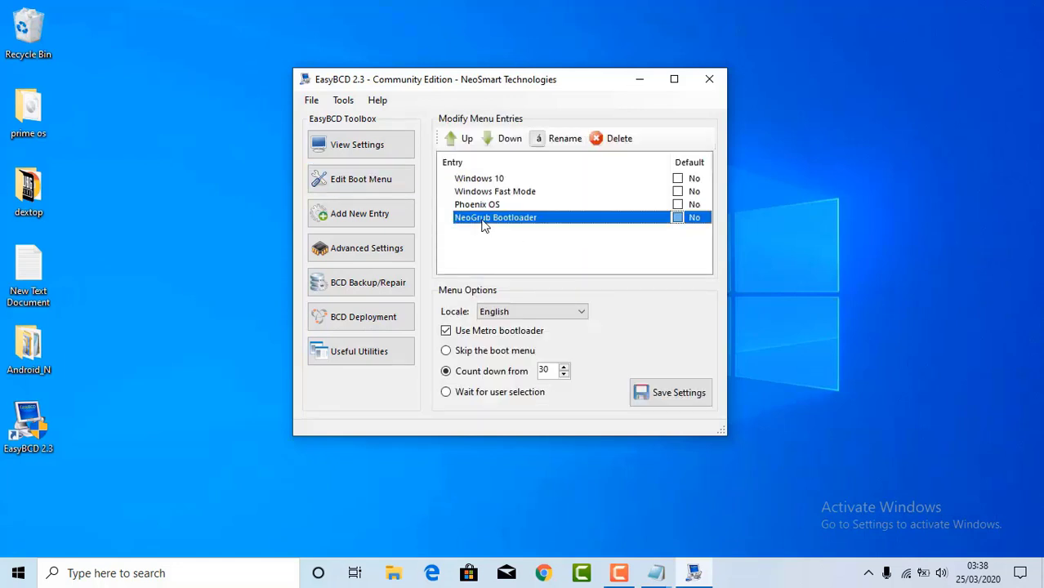
left_click(559, 141)
key("BackSpace")
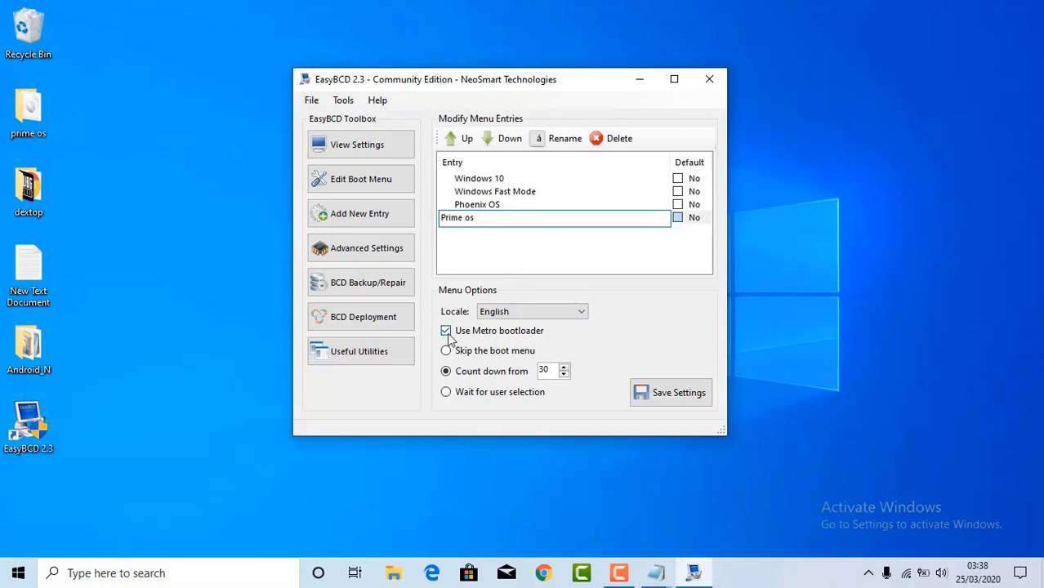
key("Return")
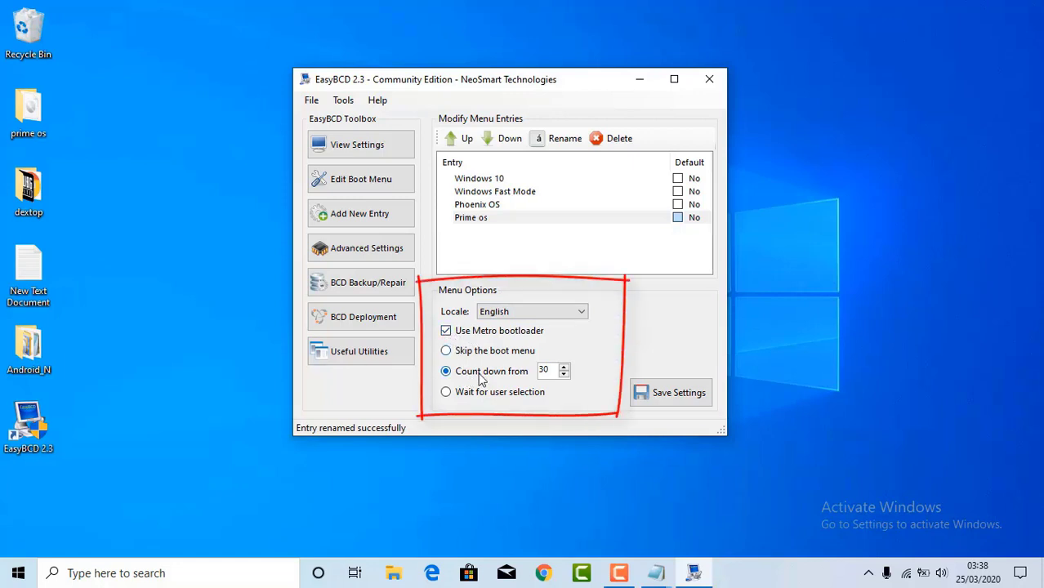
Save the boot menu settings and close EasyBCD.
left_click(666, 400)
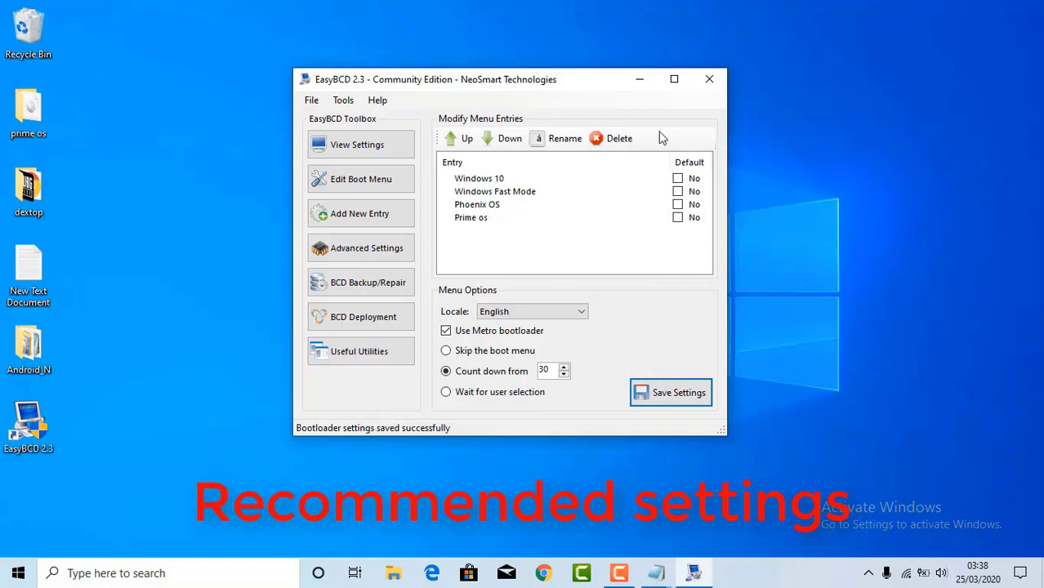
left_click(710, 79)
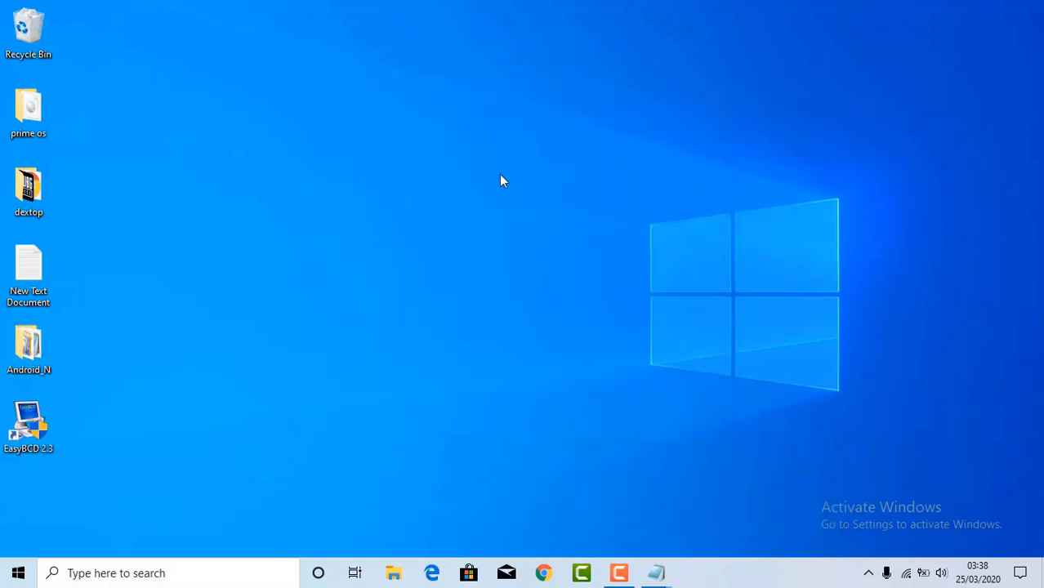
right_click(453, 134)
right_click(503, 181)
left_click(546, 230)
left_click(619, 575)
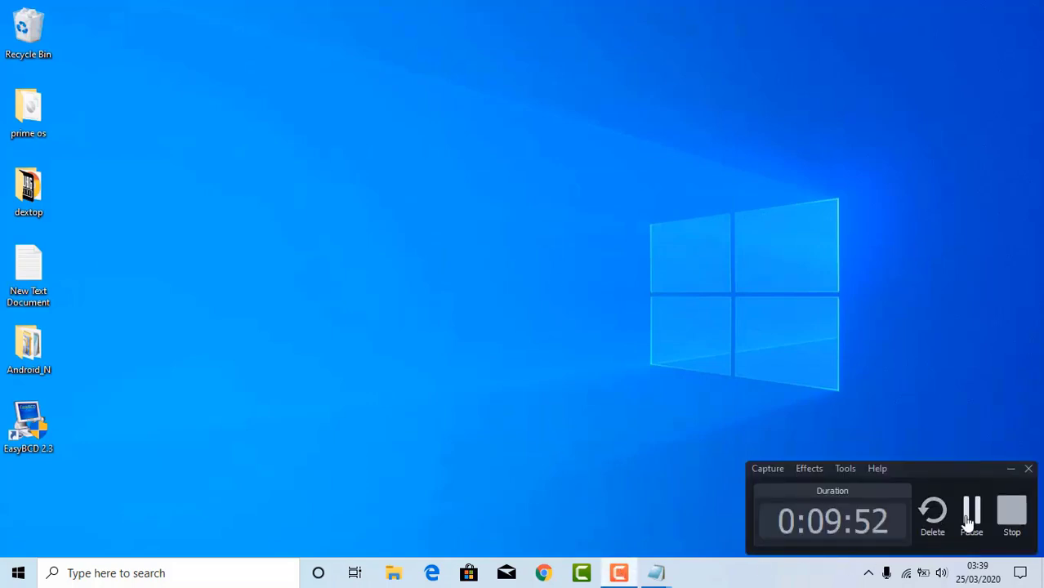
left_click(1013, 523)
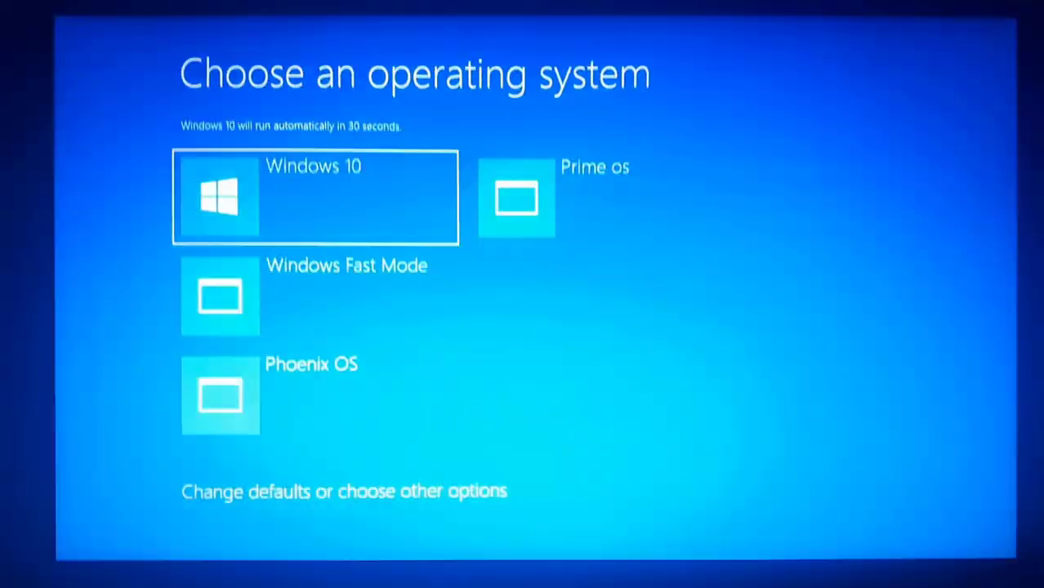
Select Prime os on the operating system selection screen and boot into it.
key("Right")
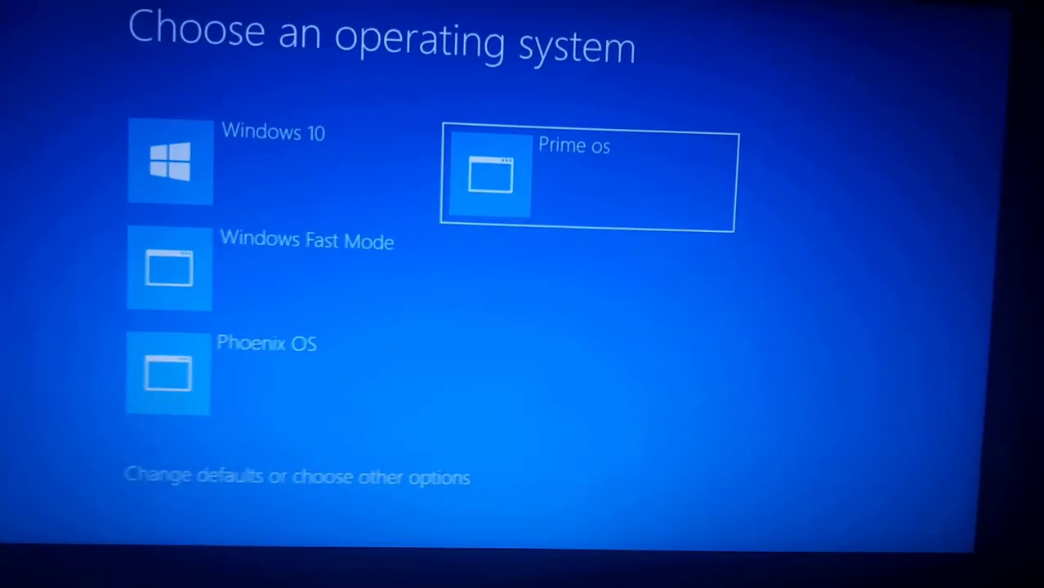
key("Return")
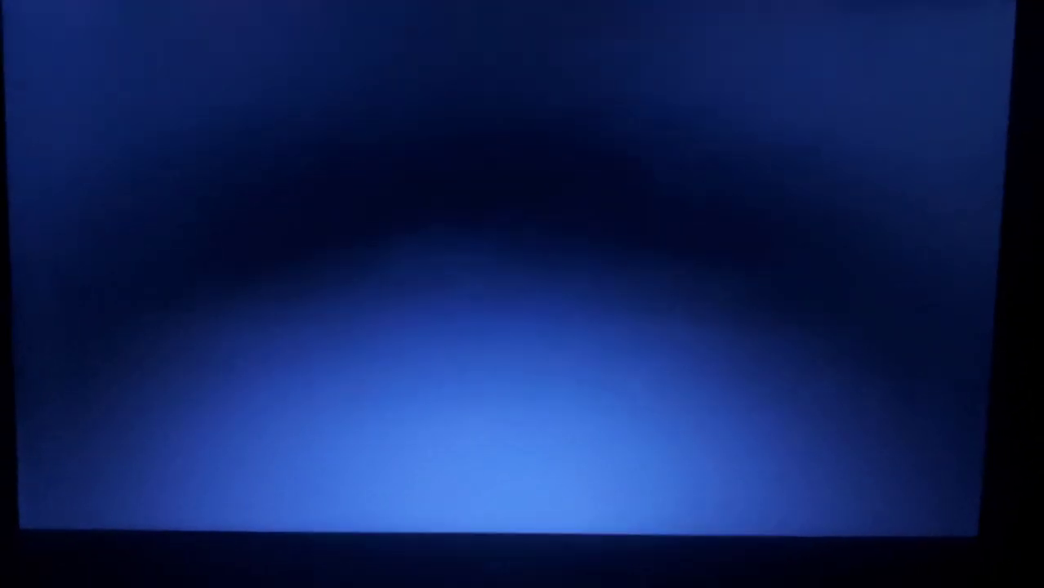
key("Return")
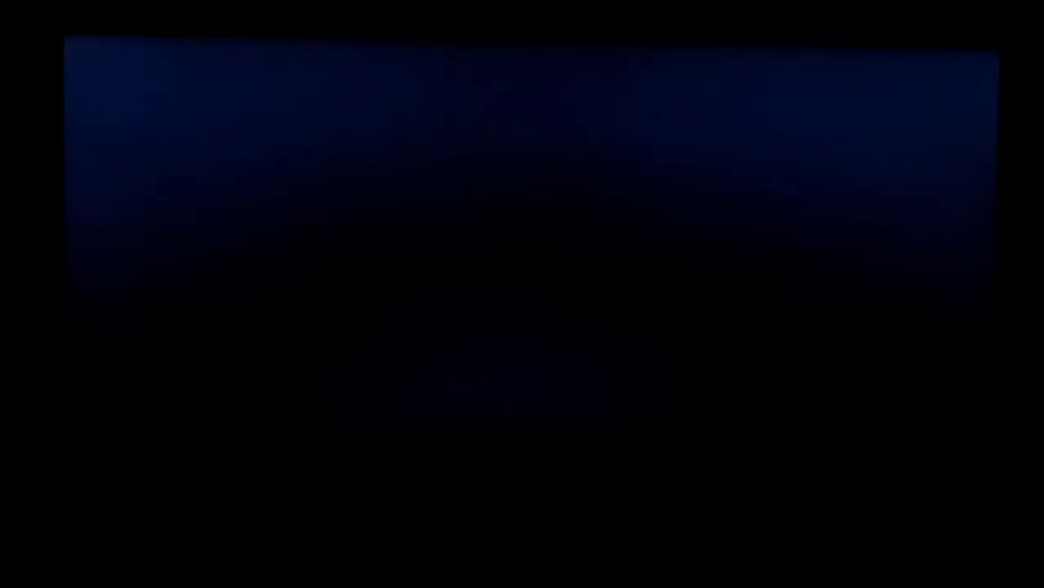